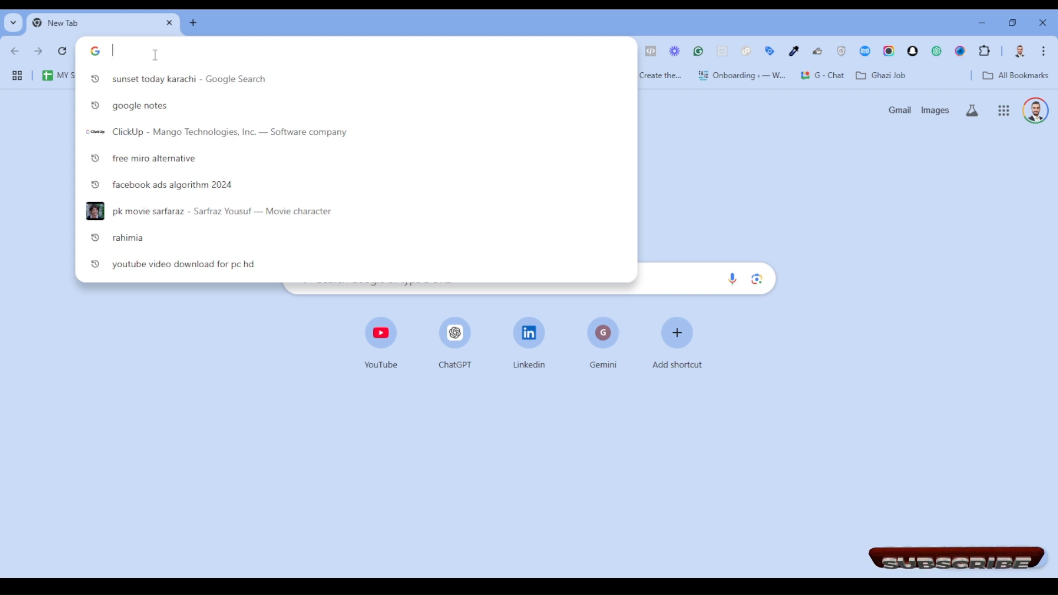
Step: Open the Meta business tools page at business.facebook.com/overview
type("business.facebook.com")
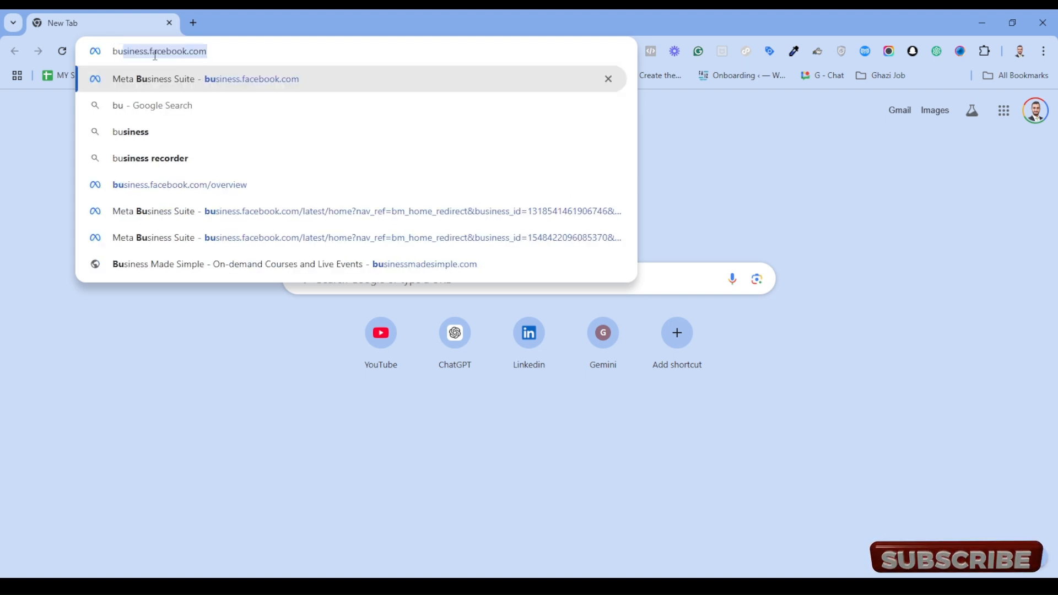
left_click(221, 53)
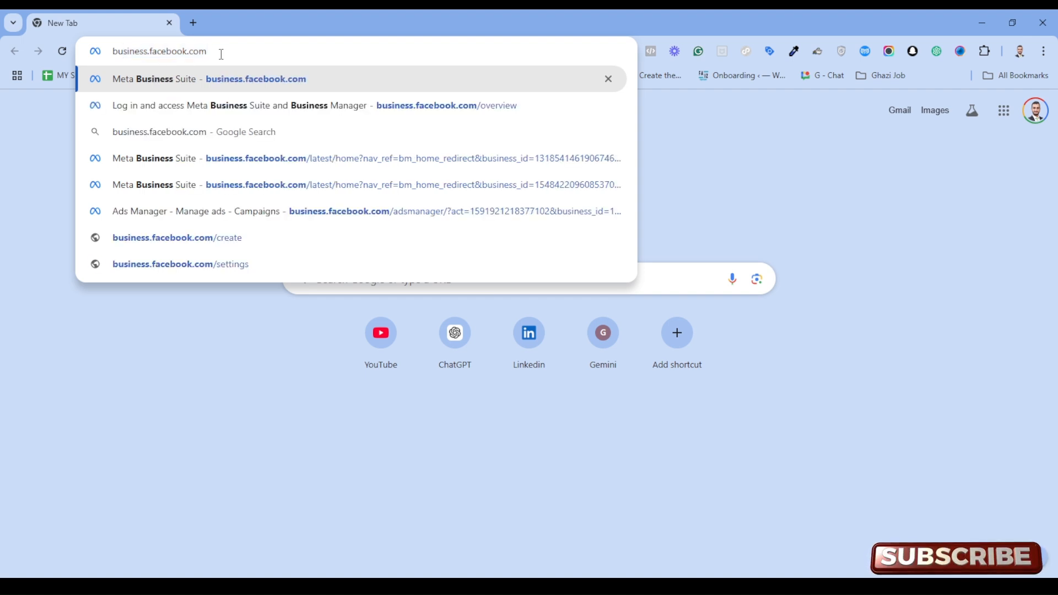
type("/")
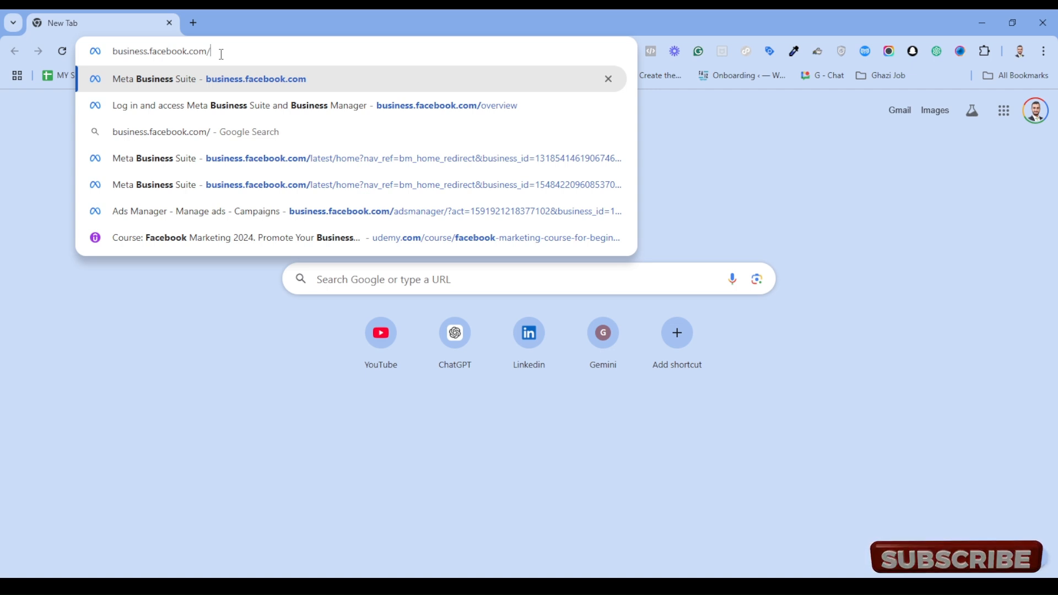
type("overview")
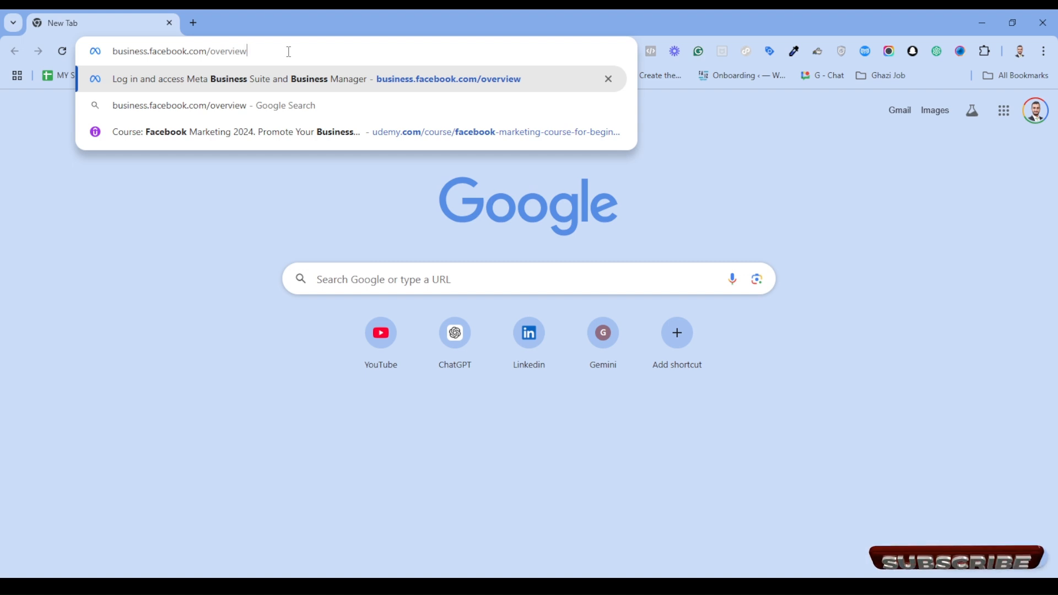
key("Return")
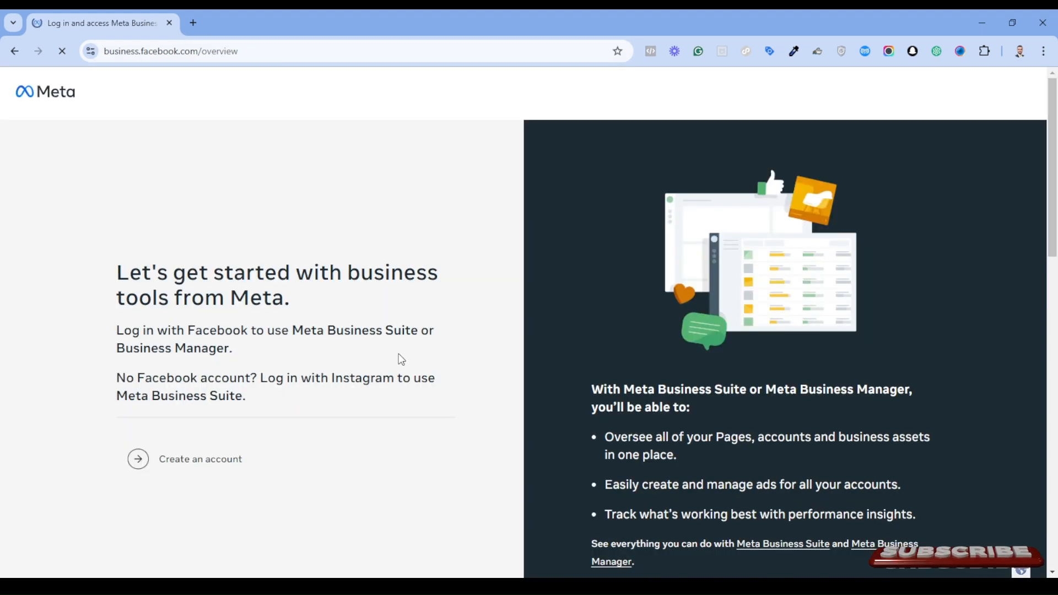
Step: Start creating an account from the Meta overview page to bring up the business portfolio form
scroll(403, 368, "down", 2)
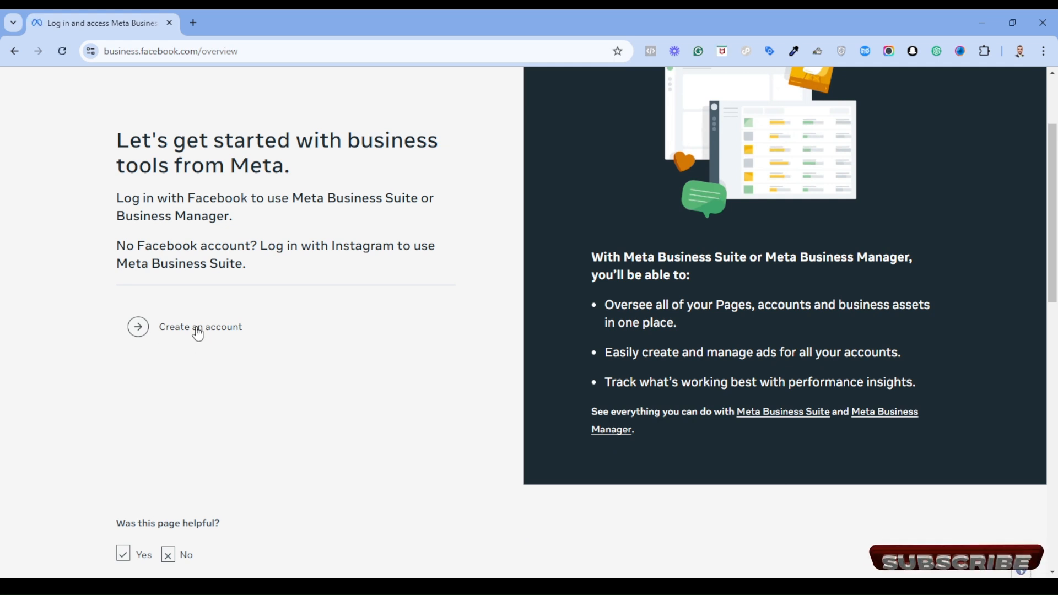
left_click(219, 337)
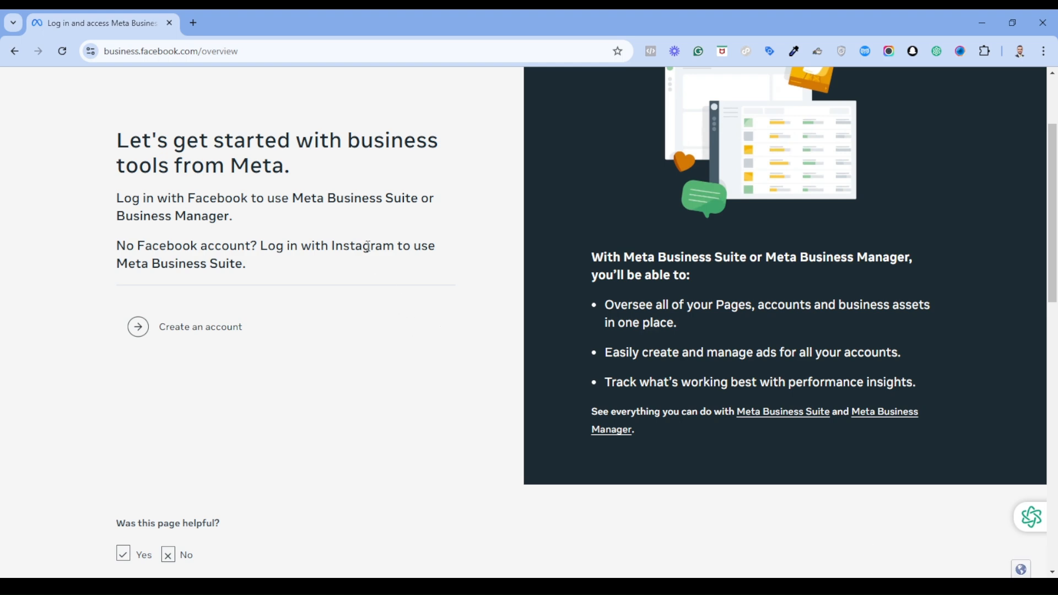
scroll(367, 246, "up", 3)
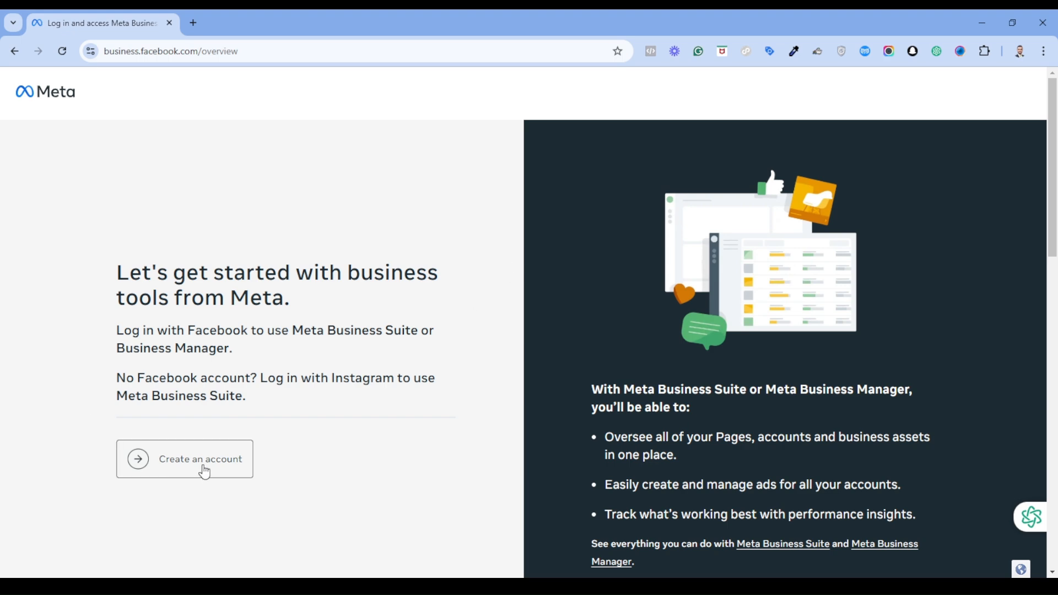
left_click(165, 462)
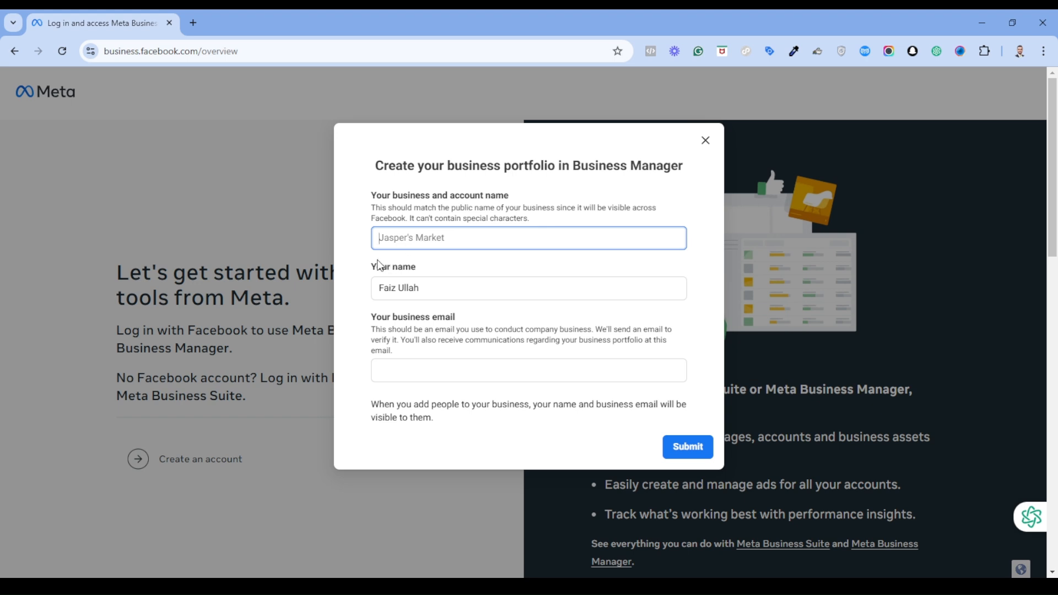
Step: Try to create a business portfolio with the business and account name Facebook Ads Course Demo, and close the form
left_click(353, 244)
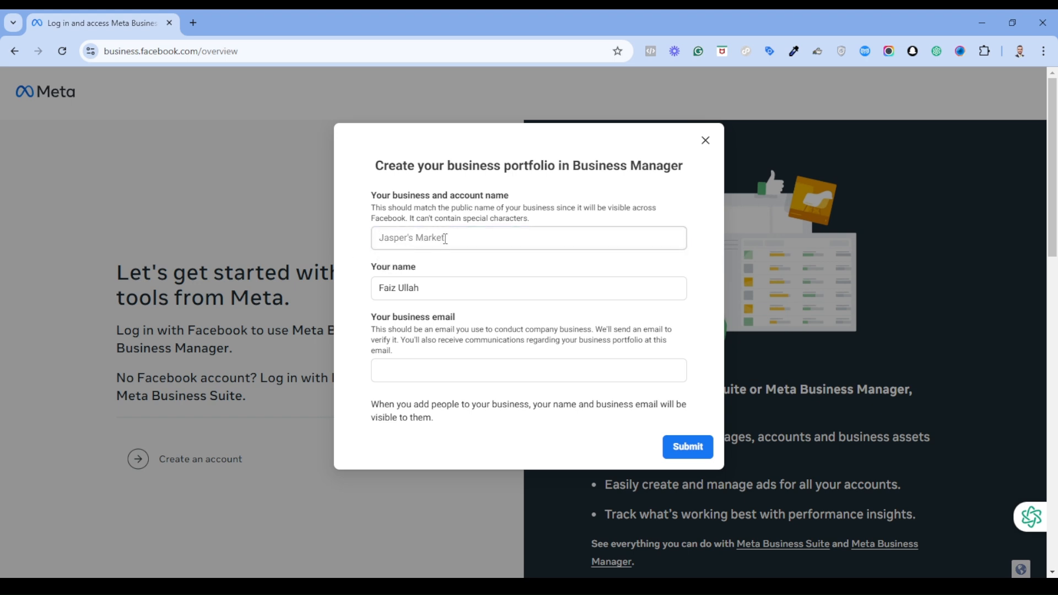
left_click(445, 239)
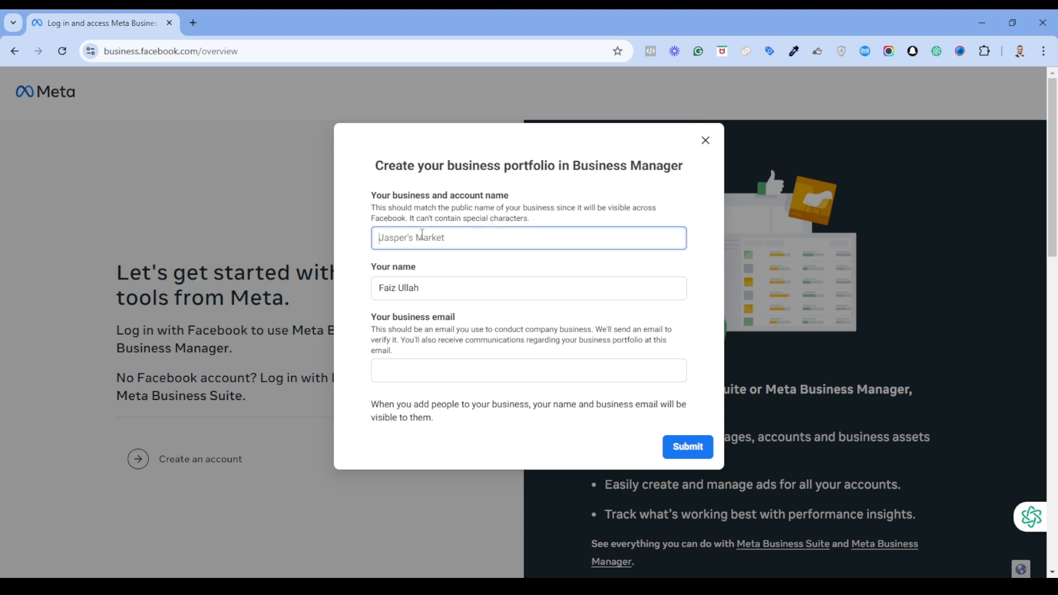
type("E")
key("BackSpace")
type("Lo")
key("BackSpace")
type("Facebook Ads Course Demo")
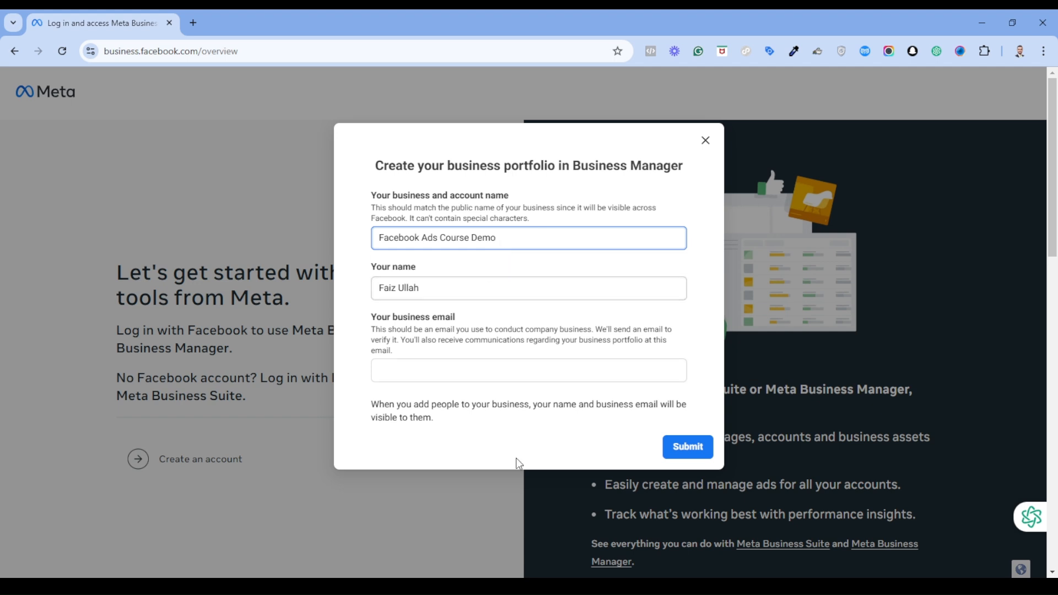
left_click(432, 370)
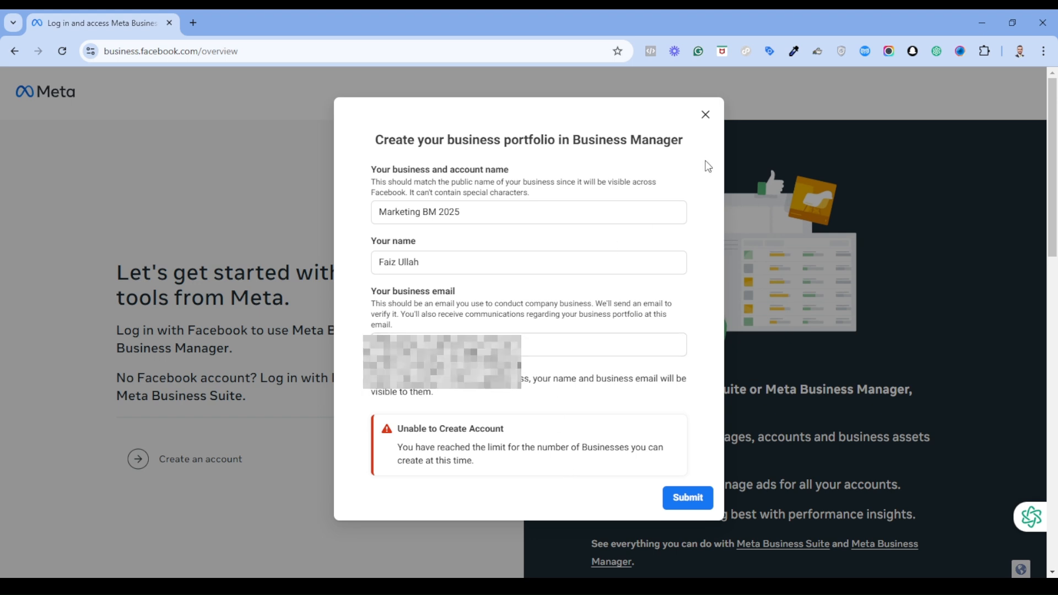
left_click(705, 114)
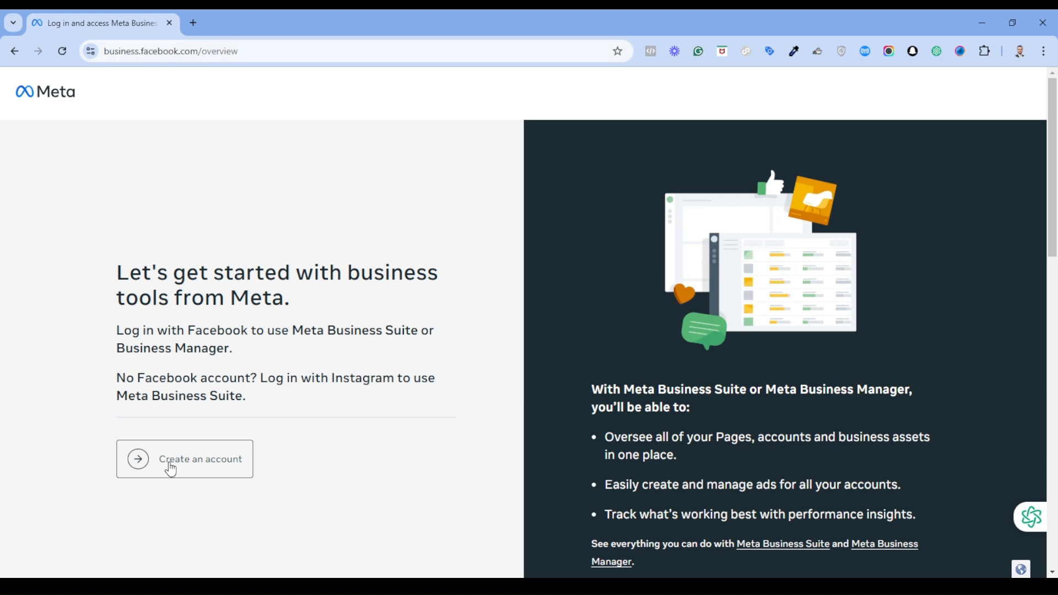
Step: Reopen the business portfolio creation form and examine its business name and personal name fields
left_click(168, 465)
left_click(440, 233)
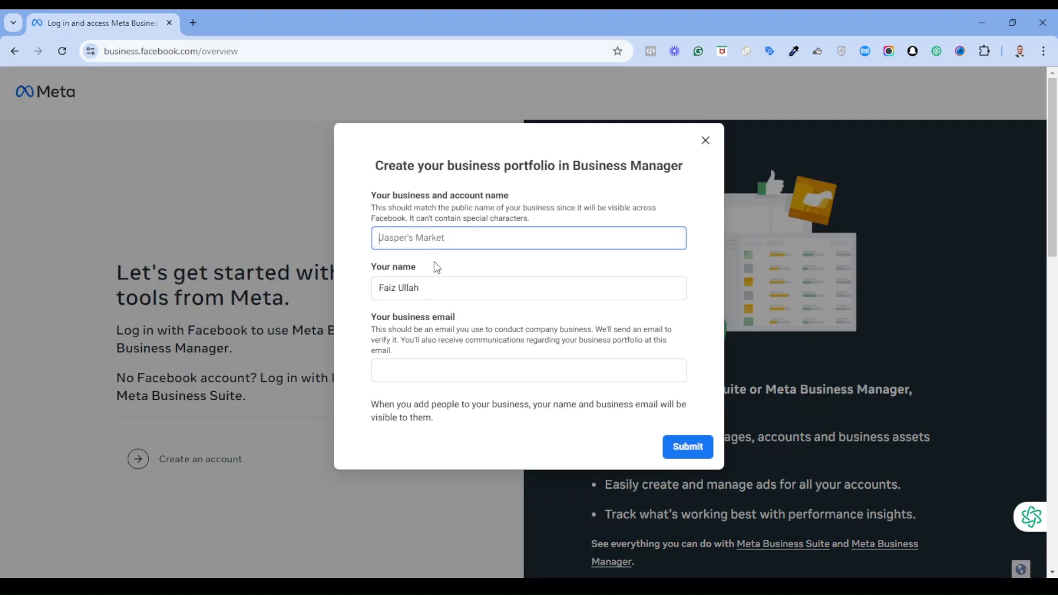
left_click(409, 290)
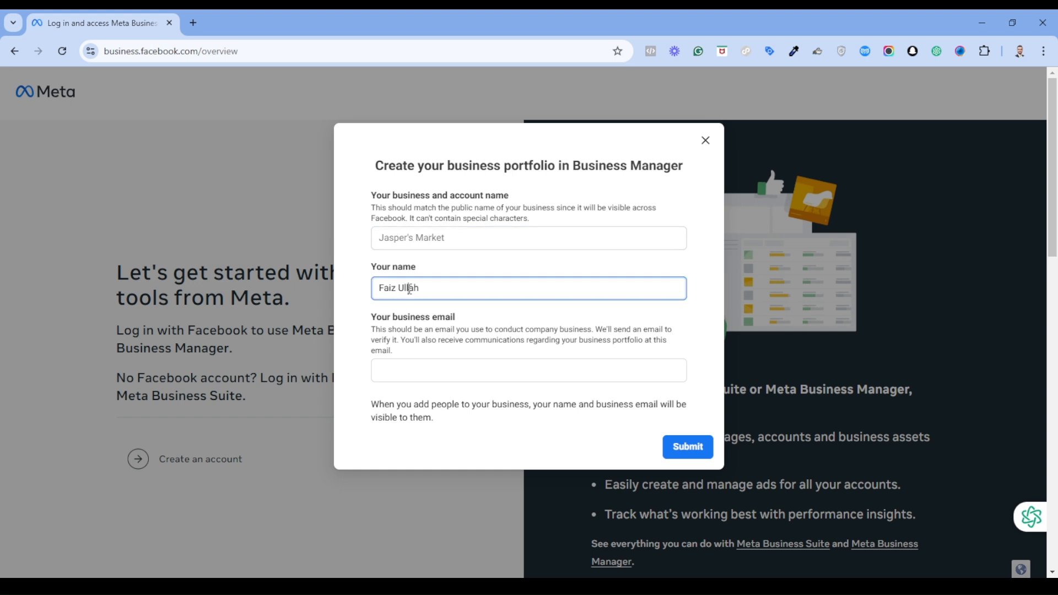
left_click(361, 277)
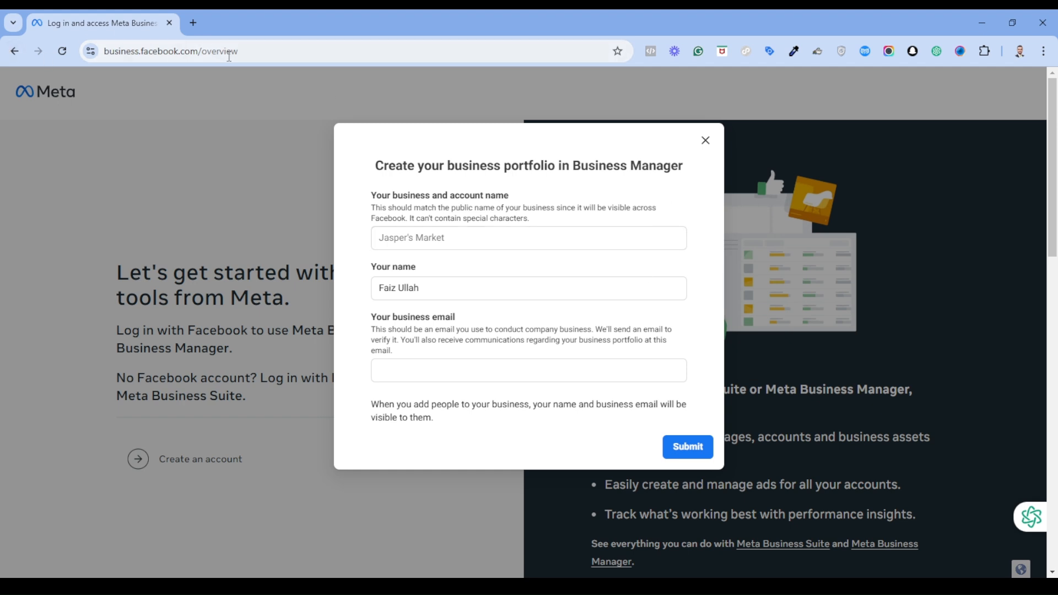
Step: Open Ads Manager from the full list of Meta Business Suite tools and dismiss the payment method notice
left_click(242, 54)
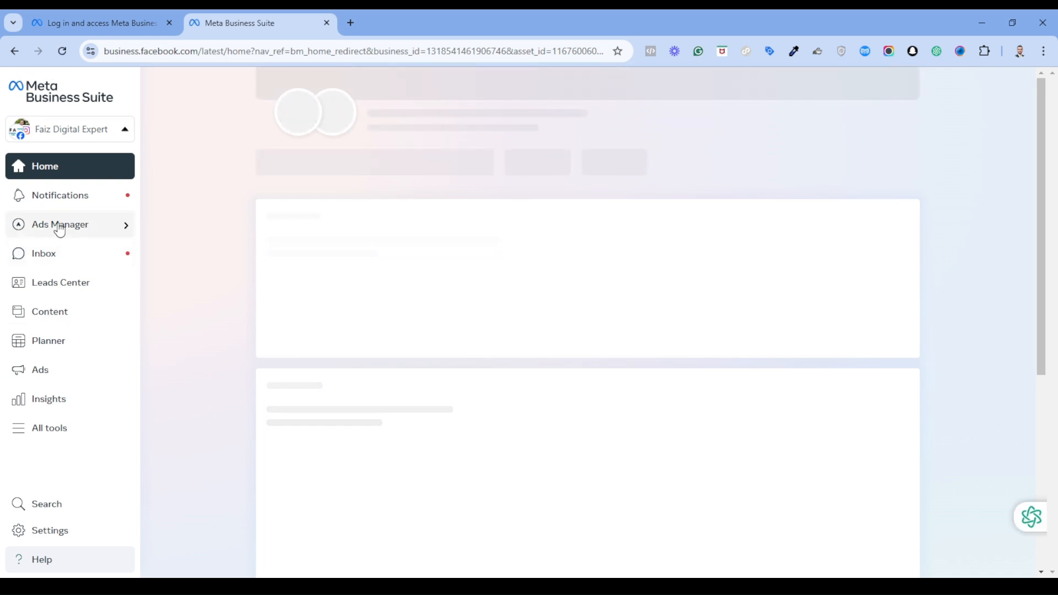
left_click(104, 231)
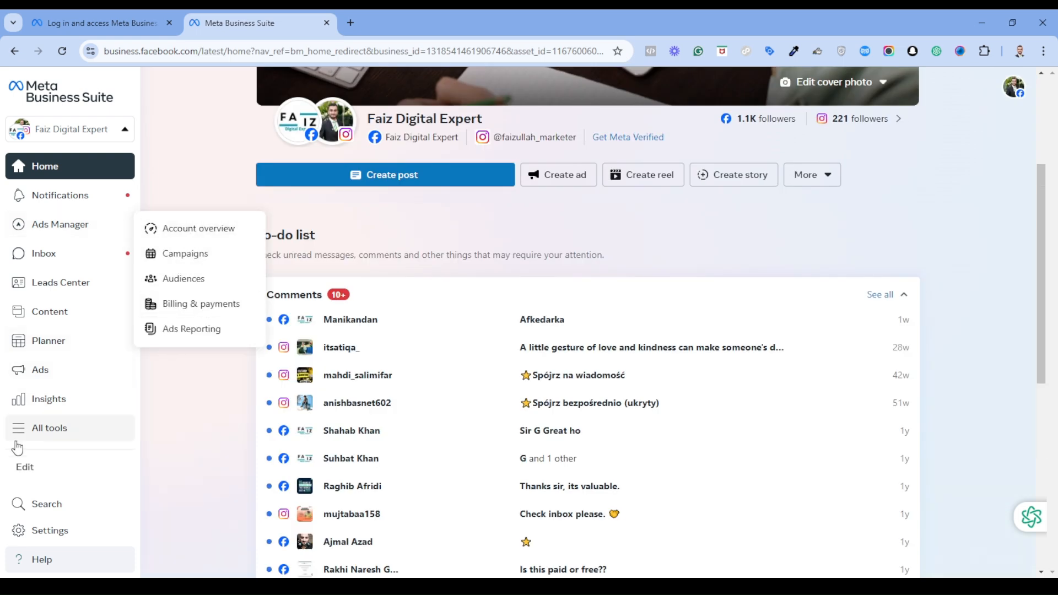
left_click(36, 430)
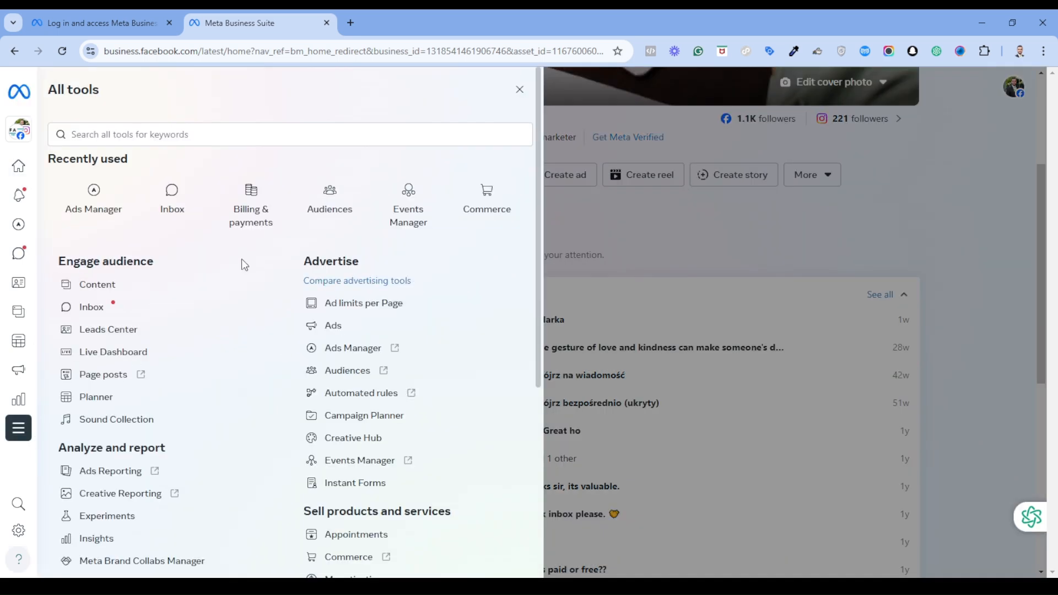
left_click(376, 355)
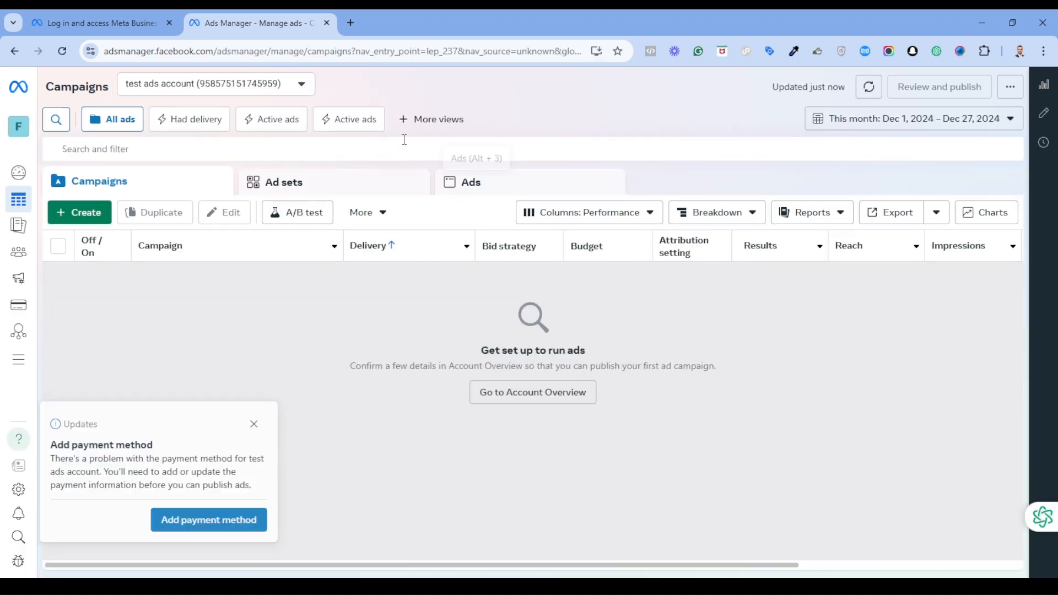
left_click(254, 421)
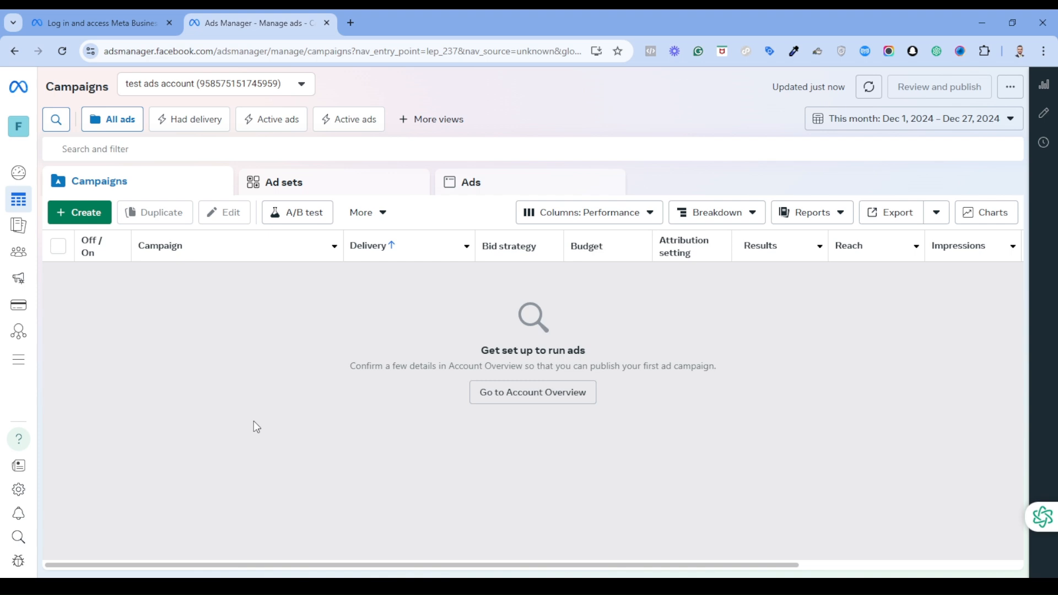
Step: Review the business portfolios and personal account available in the Ads Manager account switcher, and close the list
left_click(20, 128)
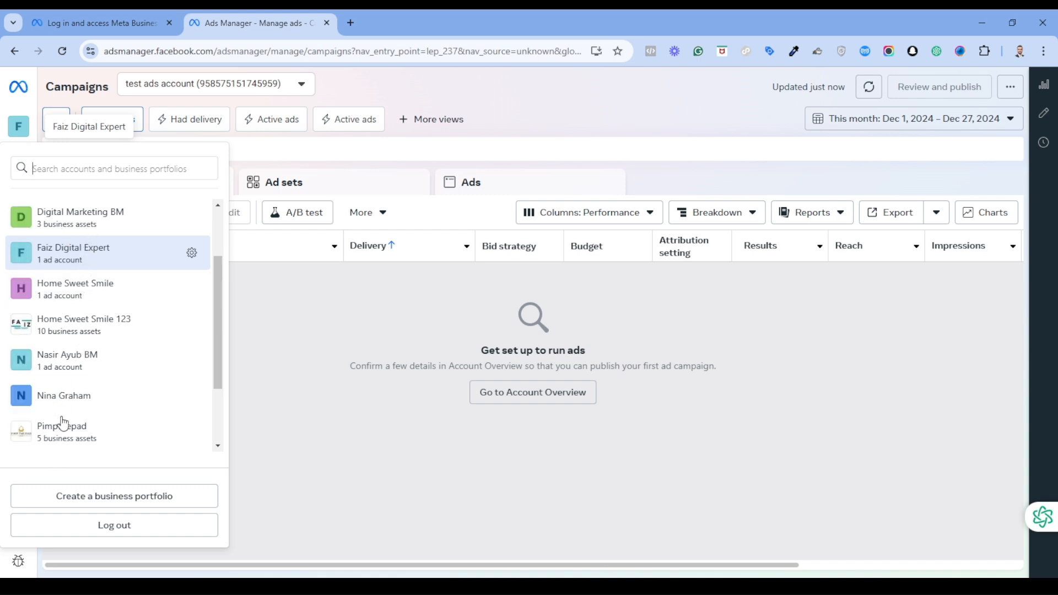
scroll(78, 279, "down", 3)
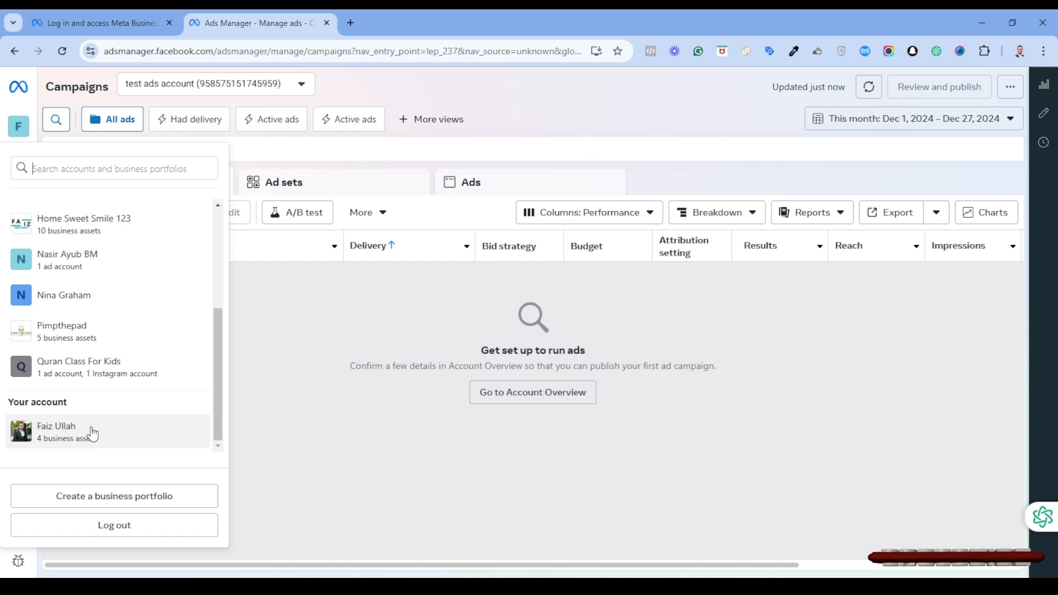
scroll(75, 308, "up", 5)
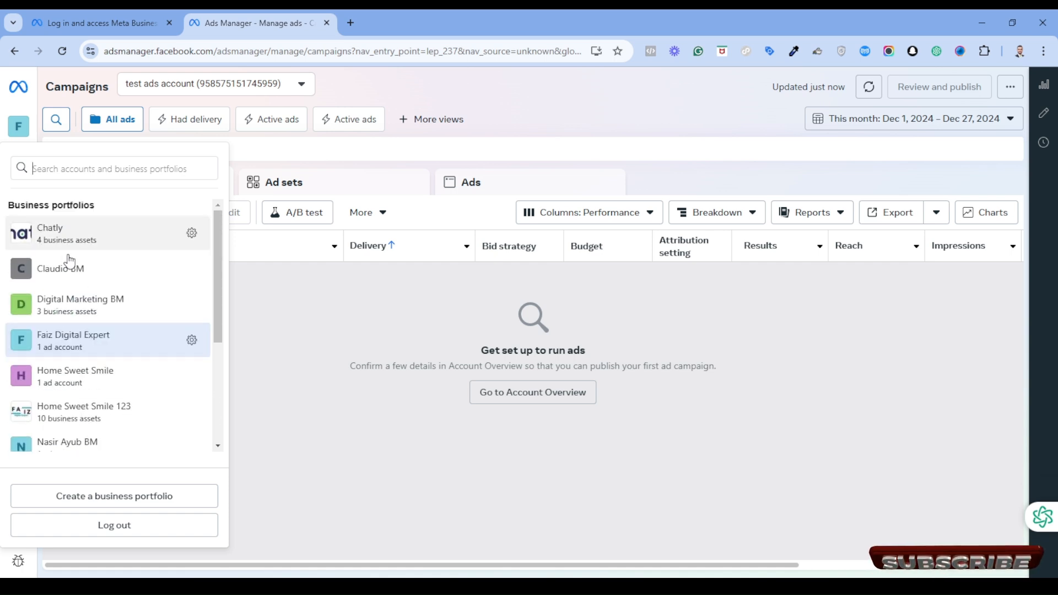
scroll(104, 355, "down", 3)
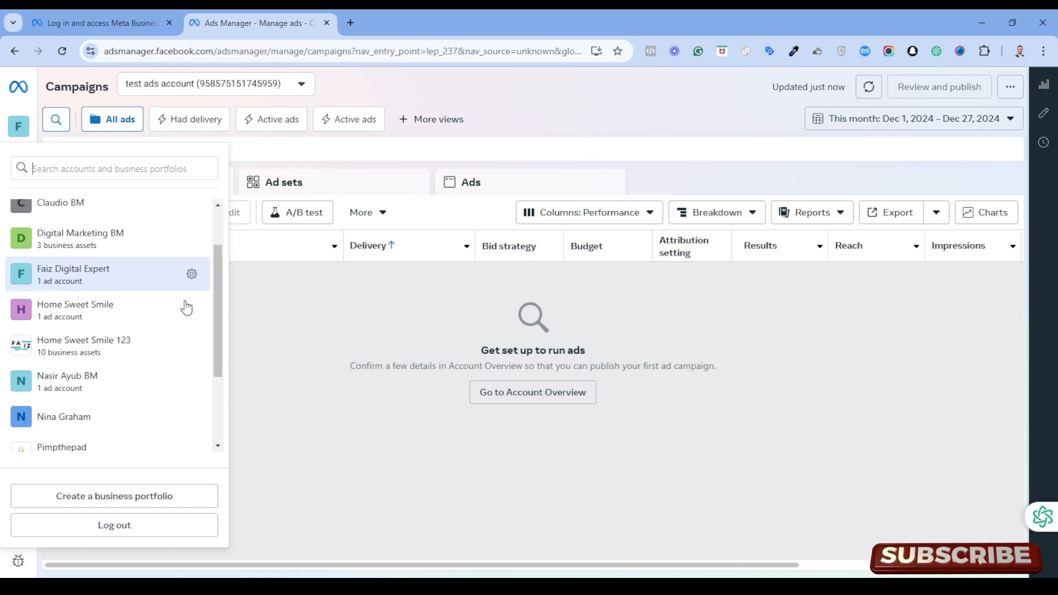
left_click(304, 357)
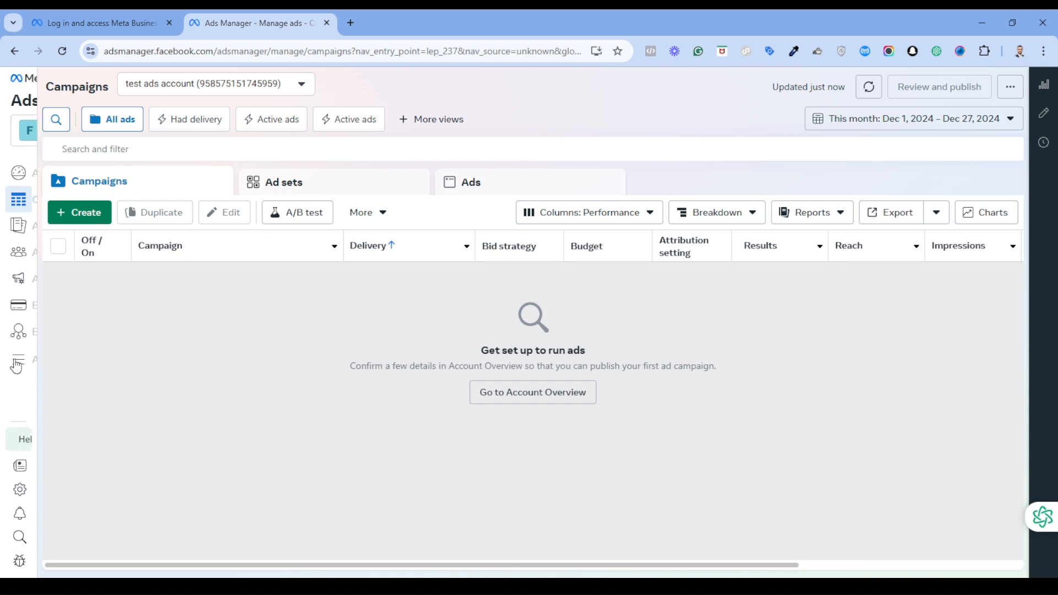
Step: Look through all available Ads Manager tools and open Business settings for the current portfolio
left_click(41, 368)
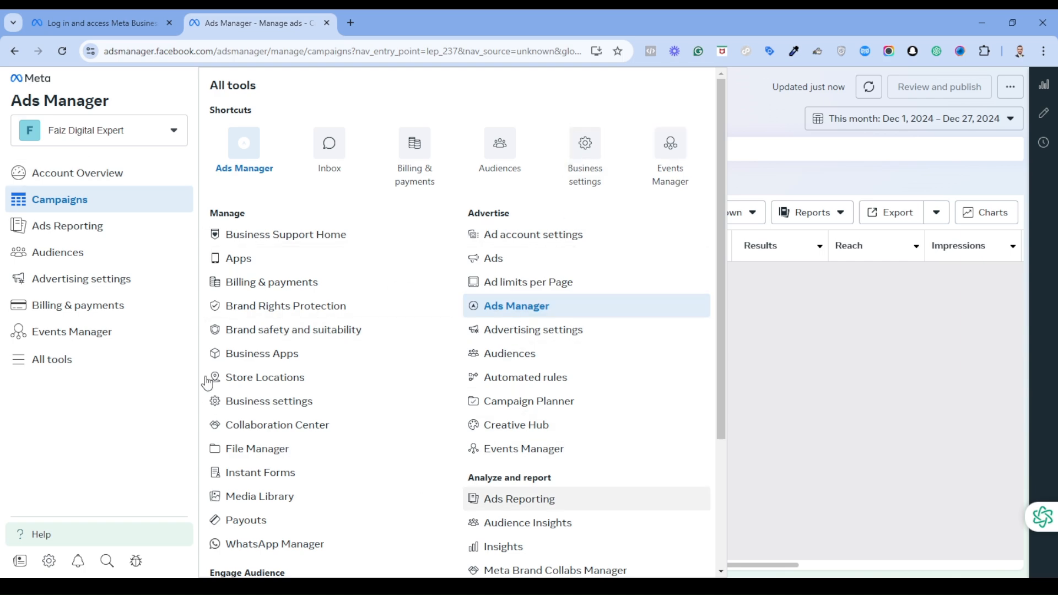
scroll(290, 443, "down", 3)
scroll(515, 408, "up", 3)
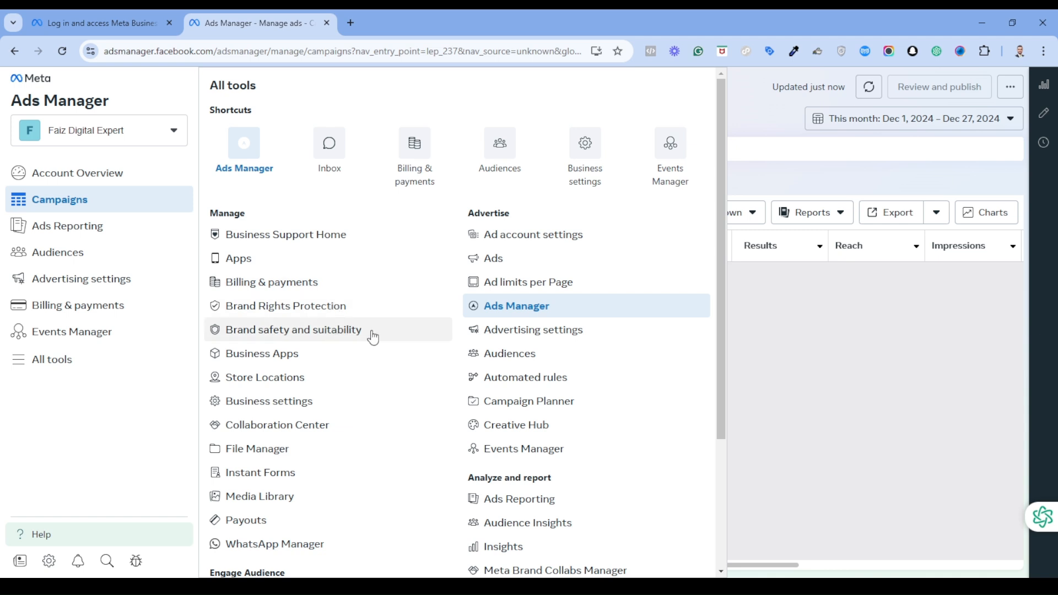
scroll(472, 308, "down", 3)
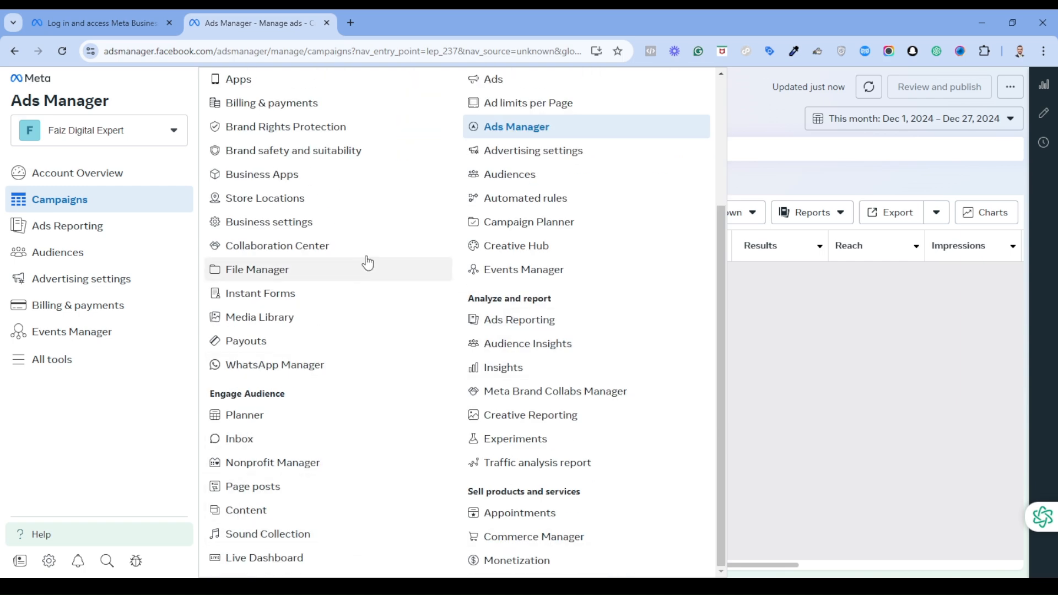
scroll(559, 207, "up", 3)
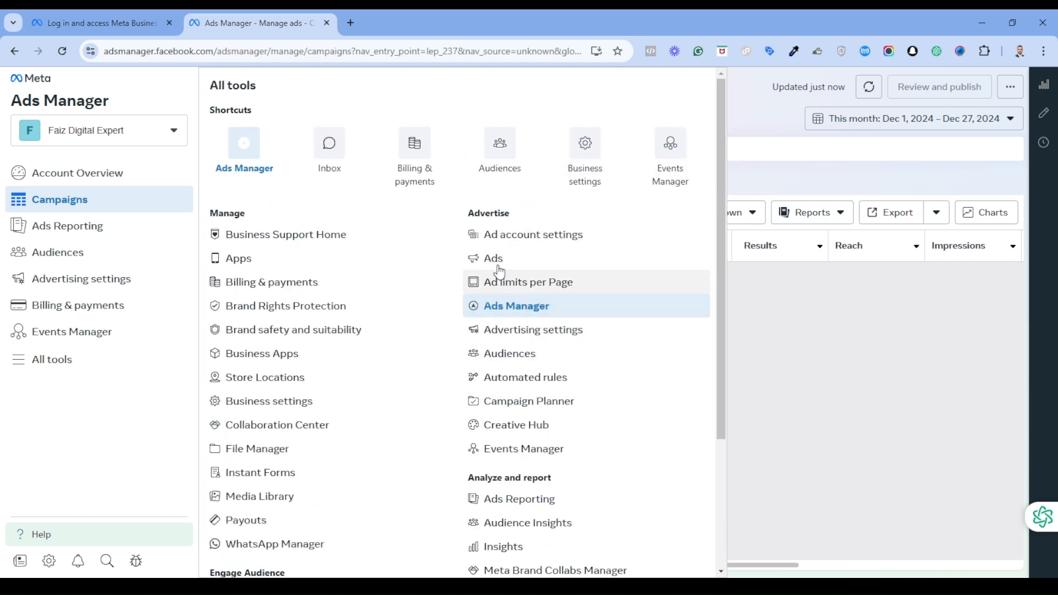
left_click(593, 157)
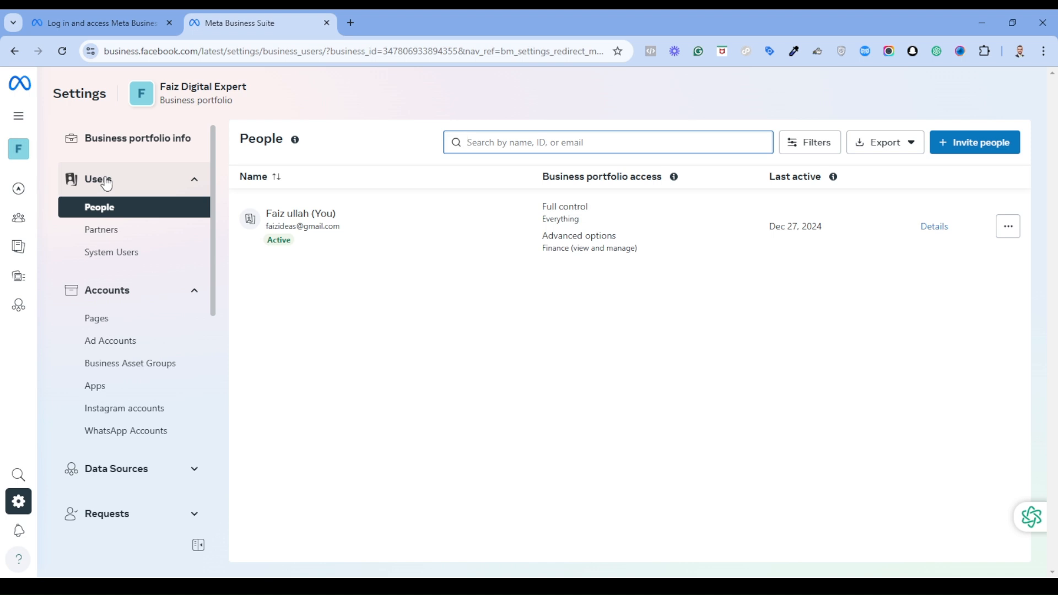
Step: Collapse the Accounts and Users groups in the business settings and review the remaining settings categories
left_click(194, 290)
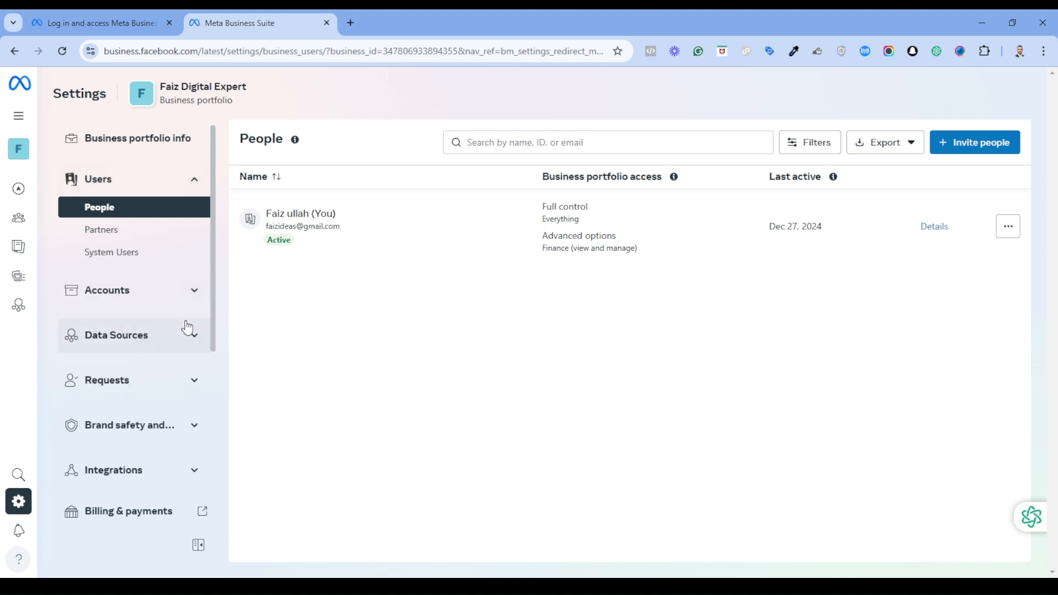
left_click(195, 179)
scroll(177, 308, "down", 5)
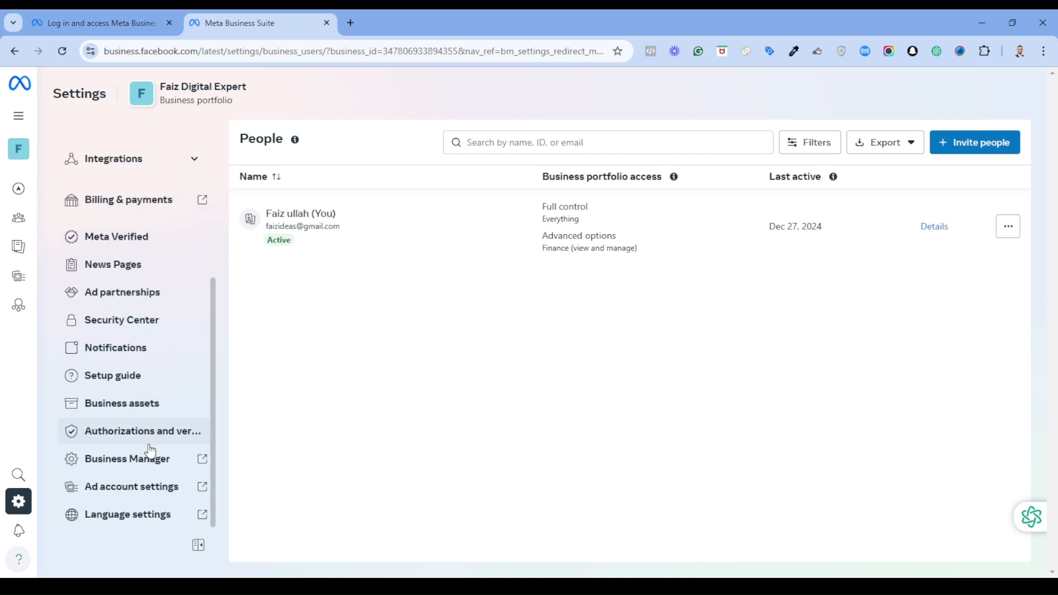
scroll(149, 450, "up", 5)
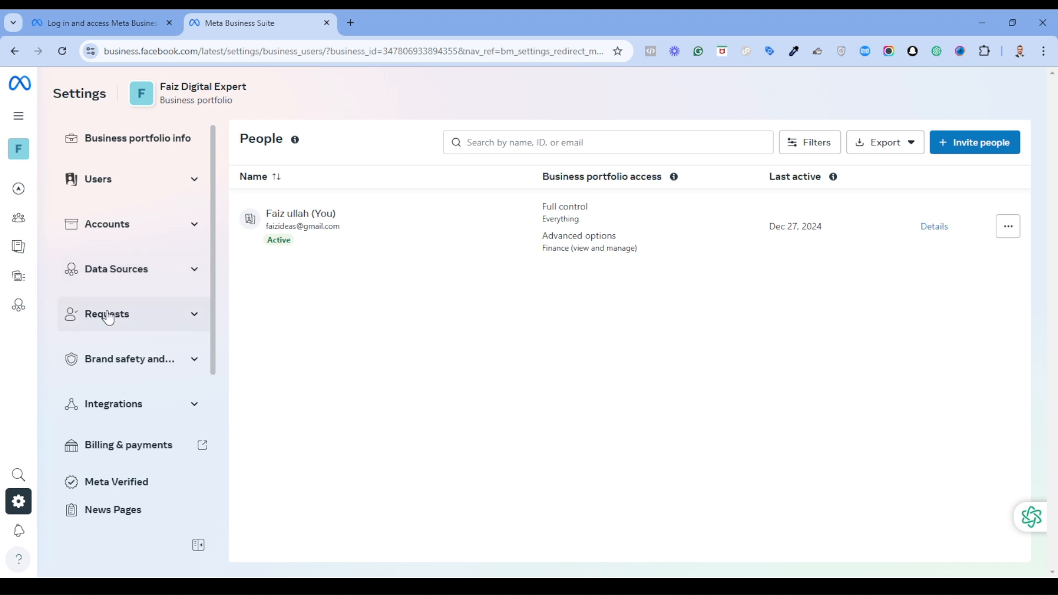
Step: Expand the Users, Accounts, Data Sources and Requests groups in the business settings and review the options in each
scroll(165, 381, "down", 4)
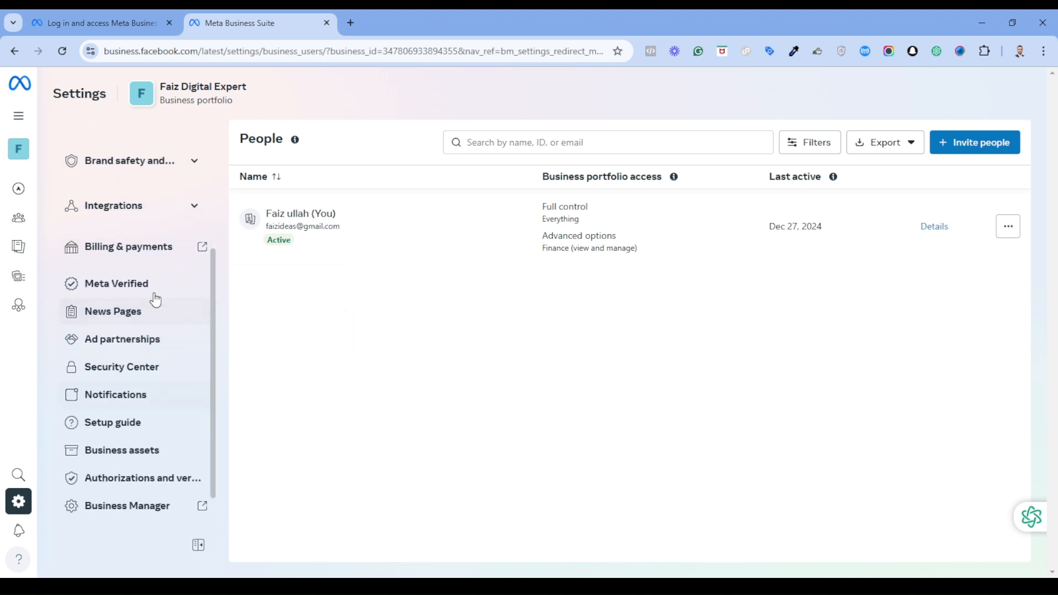
scroll(171, 231, "up", 4)
left_click(196, 188)
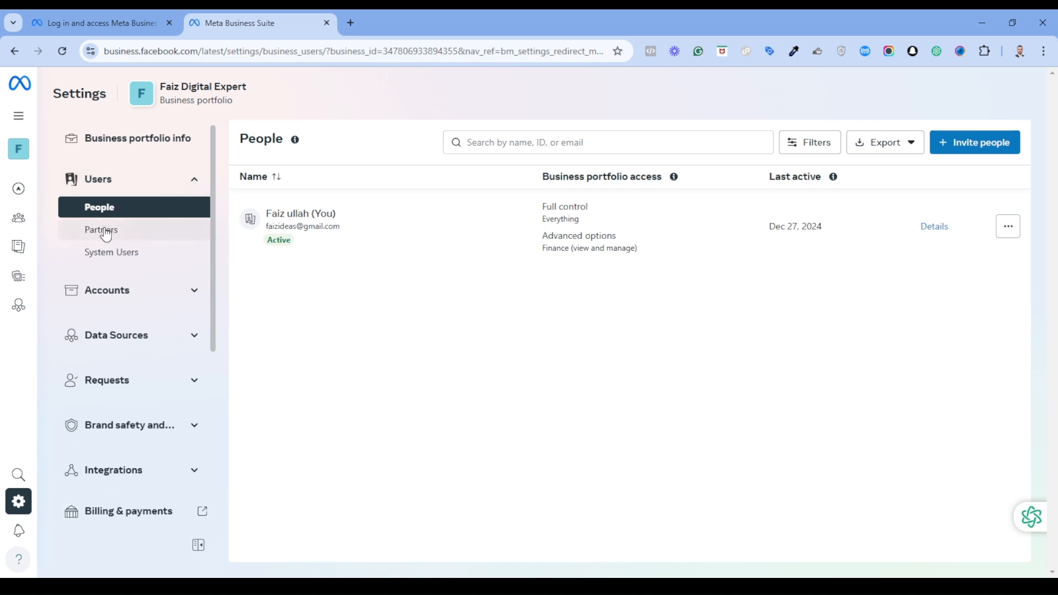
left_click(186, 292)
scroll(106, 447, "down", 3)
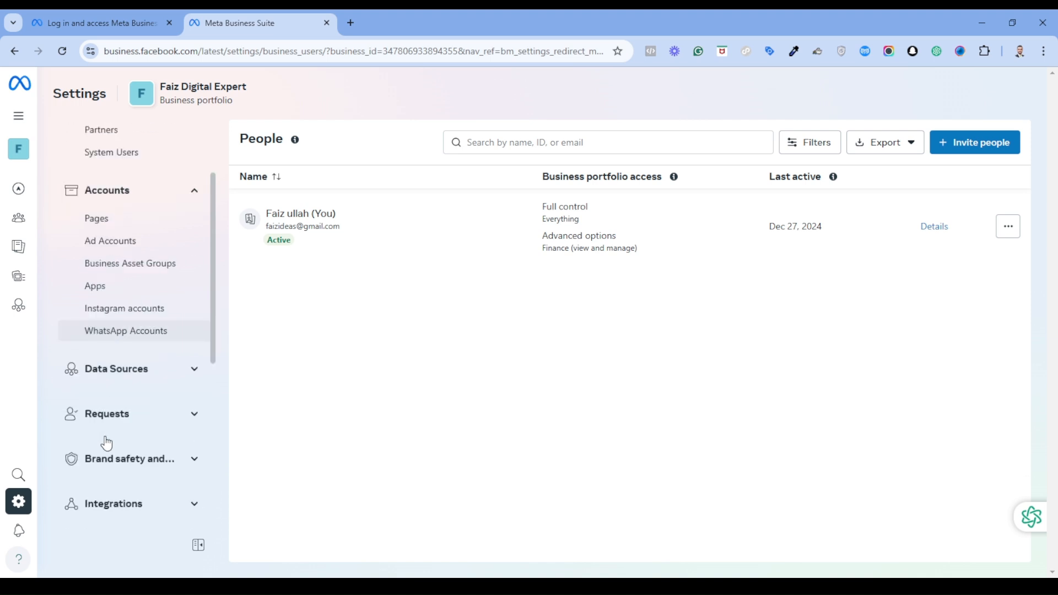
left_click(194, 340)
scroll(176, 352, "down", 5)
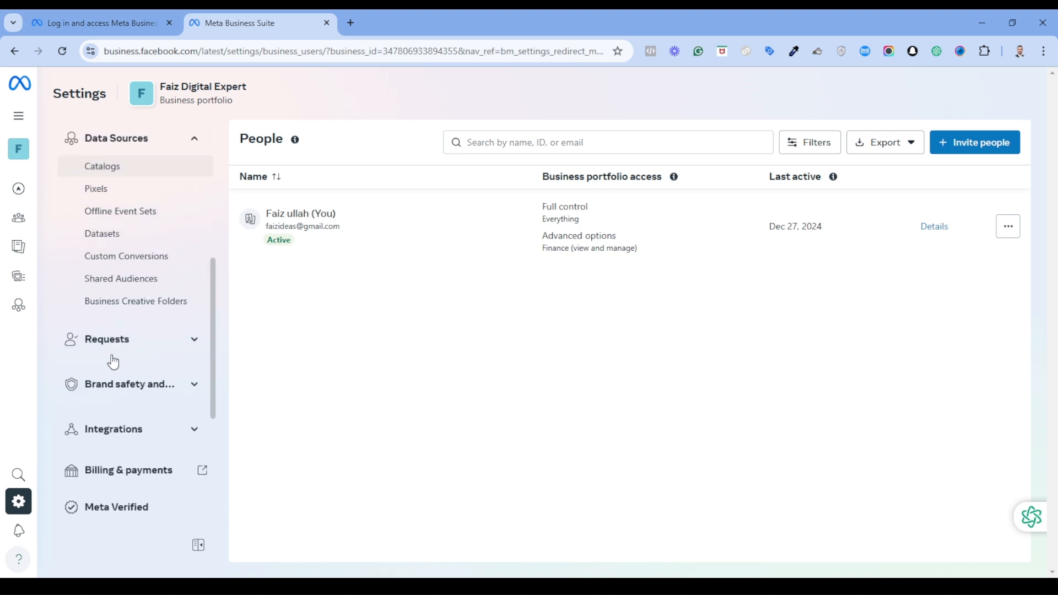
left_click(172, 282)
scroll(149, 337, "down", 4)
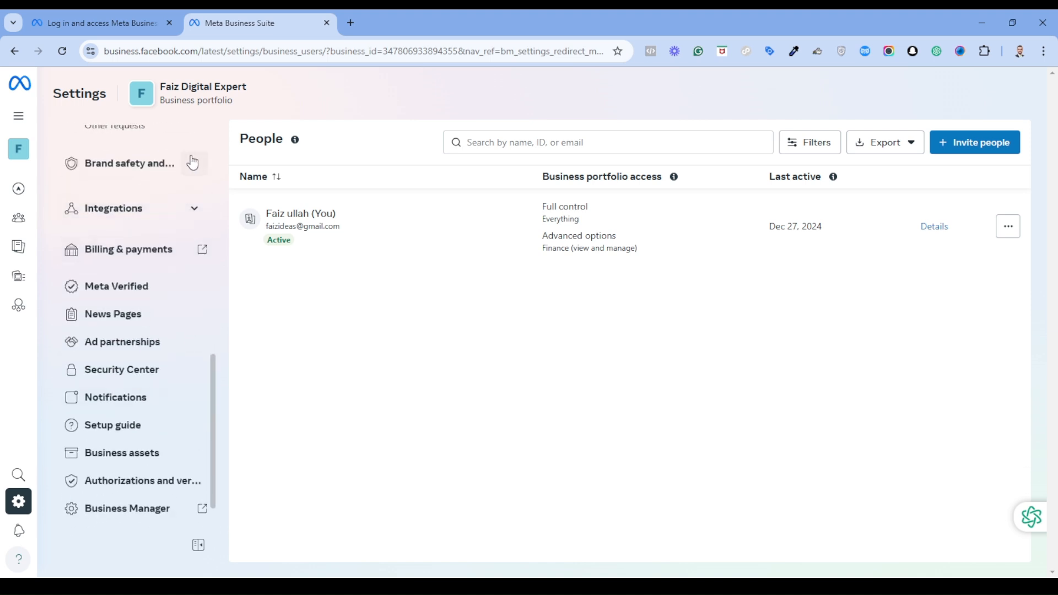
scroll(151, 352, "down", 2)
Step: Collapse the Requests, Data Sources, Accounts and Users groups in the business settings
scroll(155, 359, "up", 5)
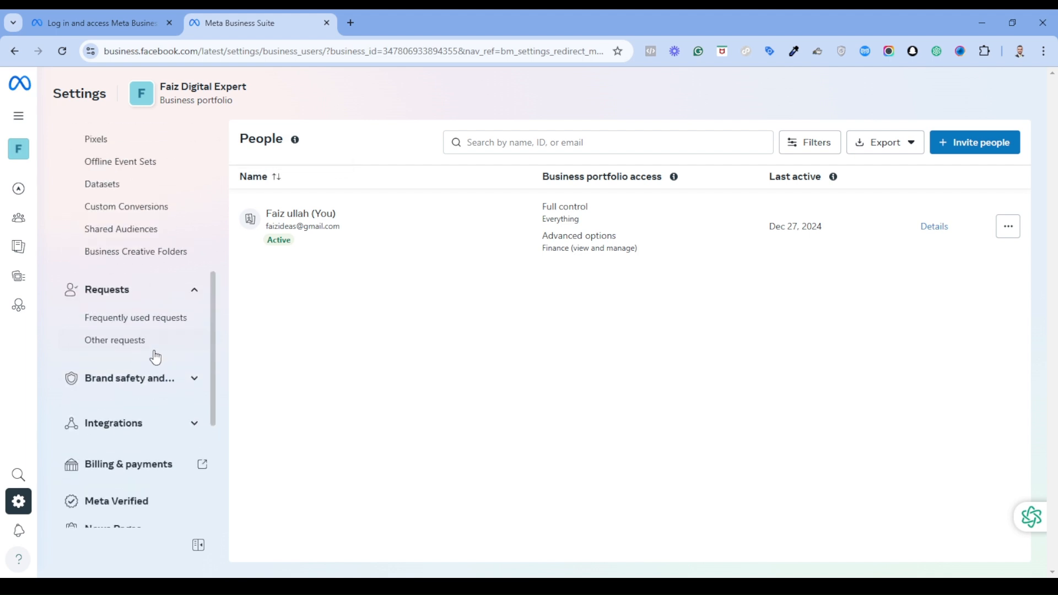
left_click(182, 291)
scroll(182, 291, "up", 5)
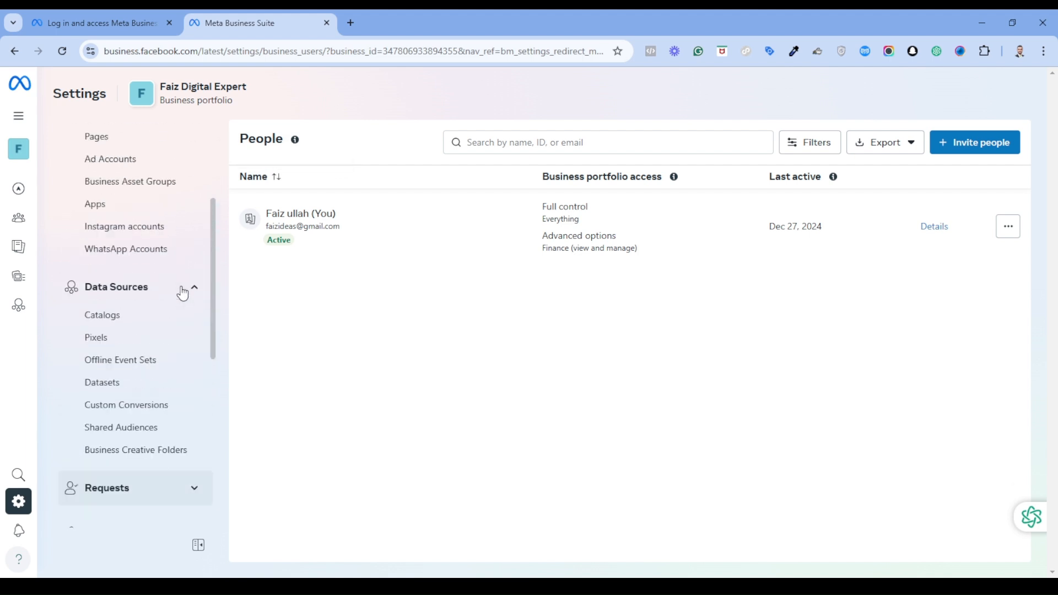
left_click(193, 287)
scroll(177, 292, "up", 3)
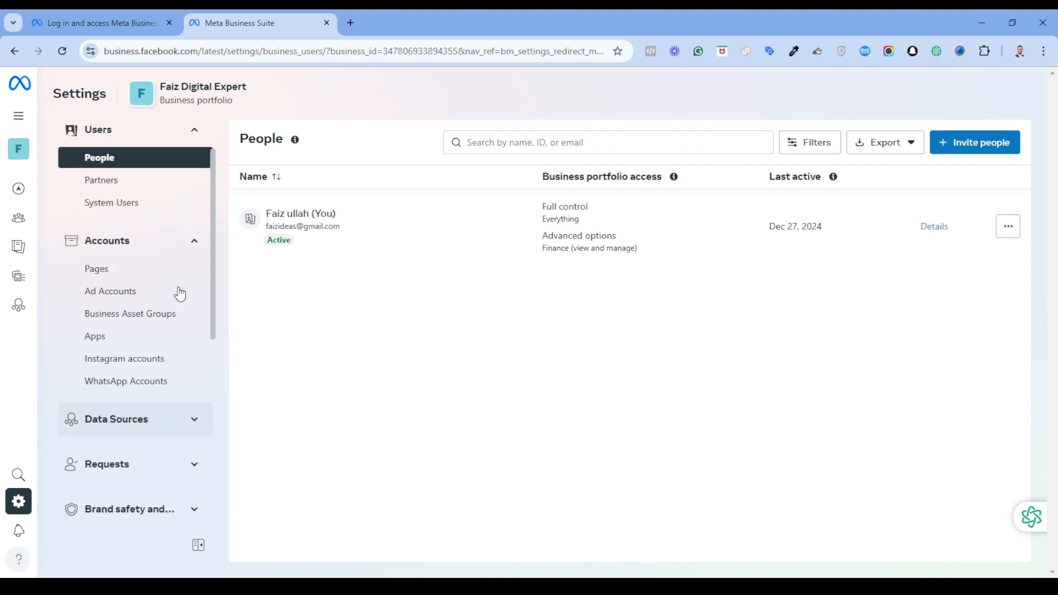
left_click(194, 241)
left_click(194, 134)
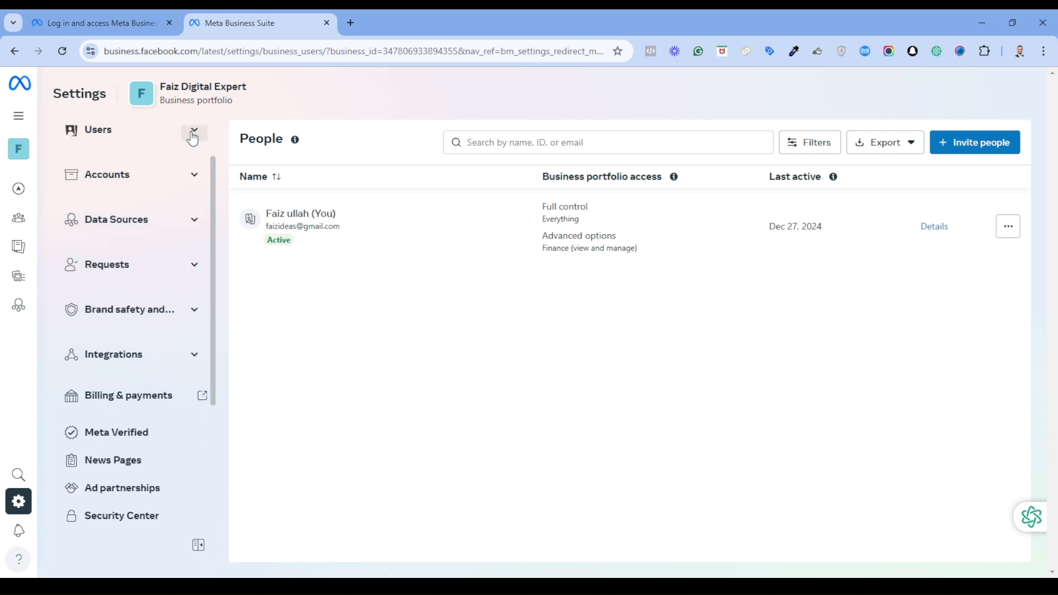
scroll(157, 278, "up", 1)
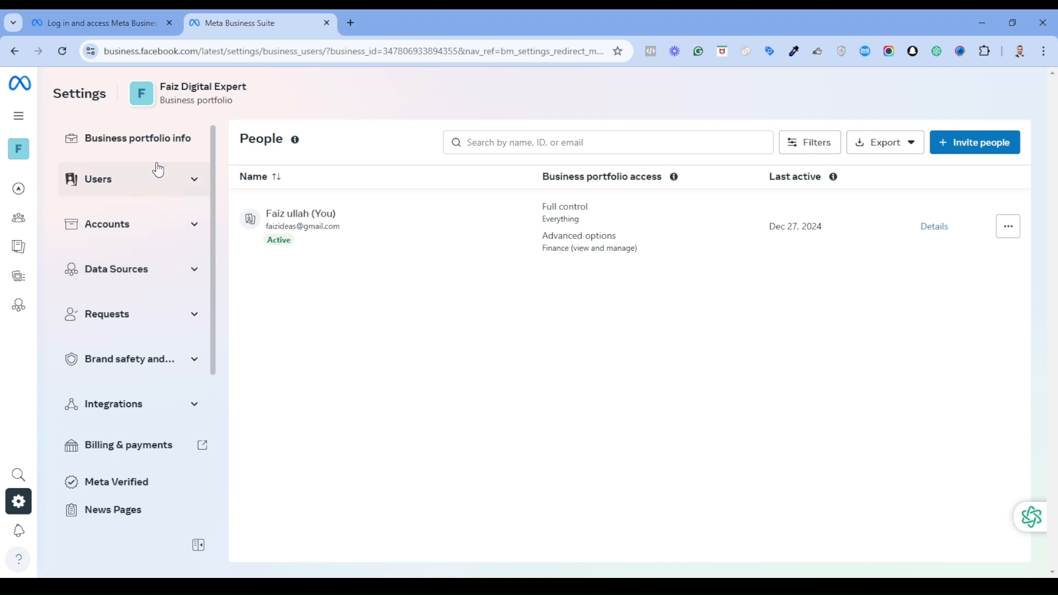
Step: Open the People settings under Users, review the management options available for the listed person, and close them
left_click(180, 187)
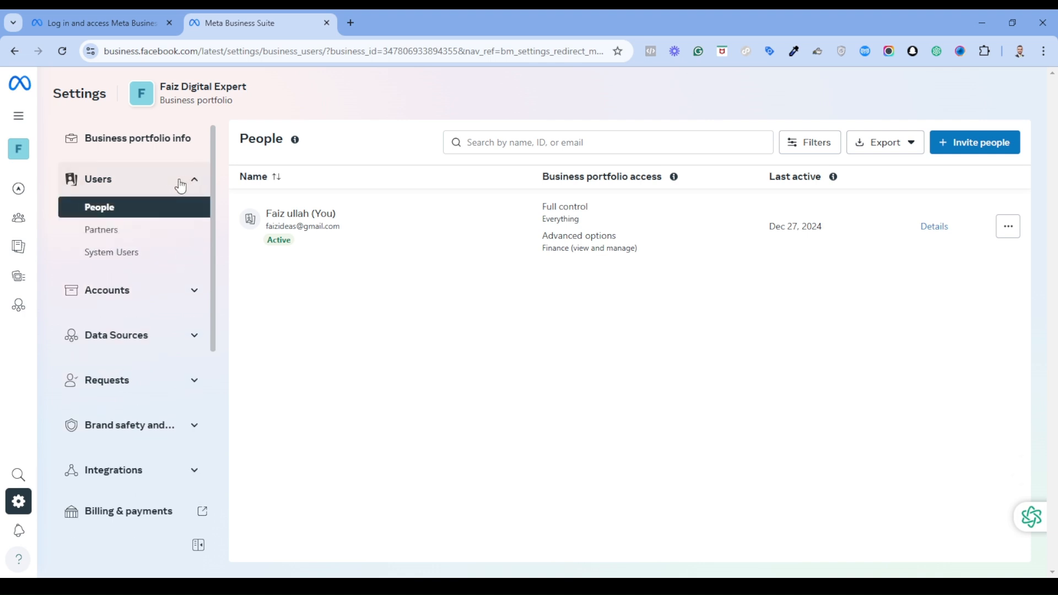
left_click(111, 208)
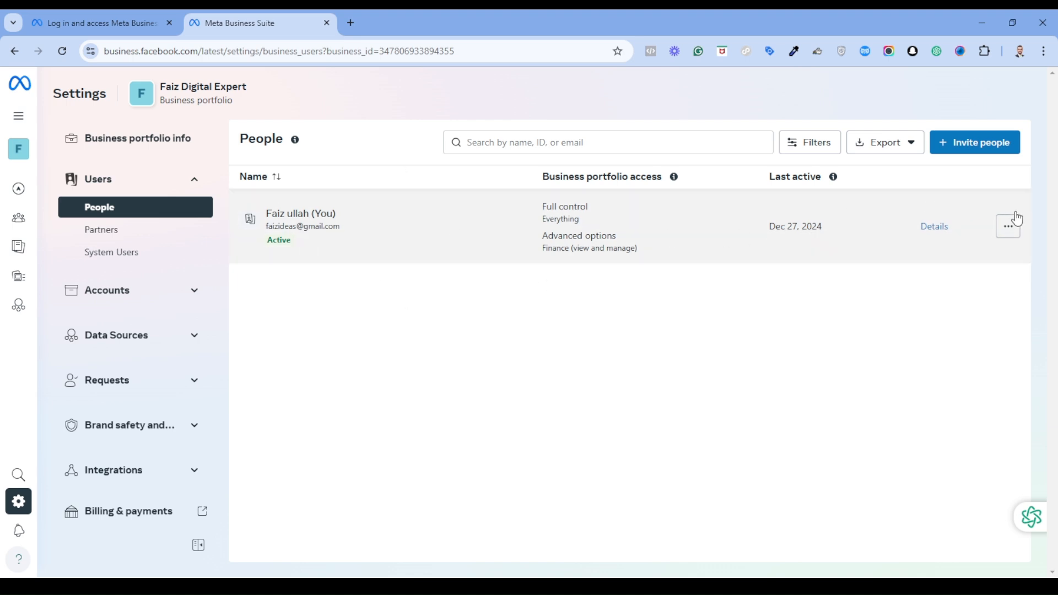
left_click(1006, 228)
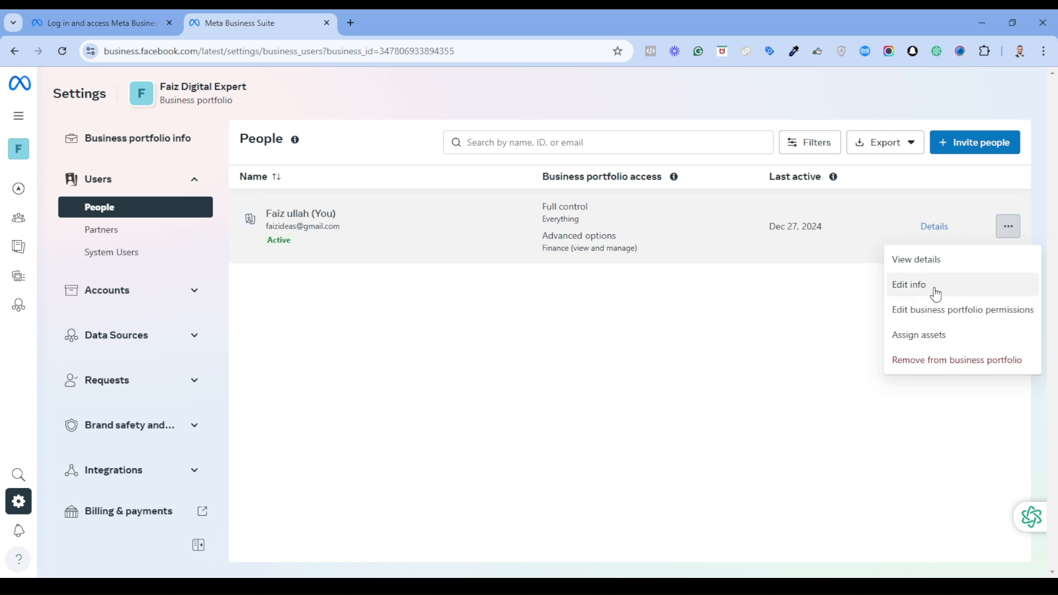
left_click(669, 335)
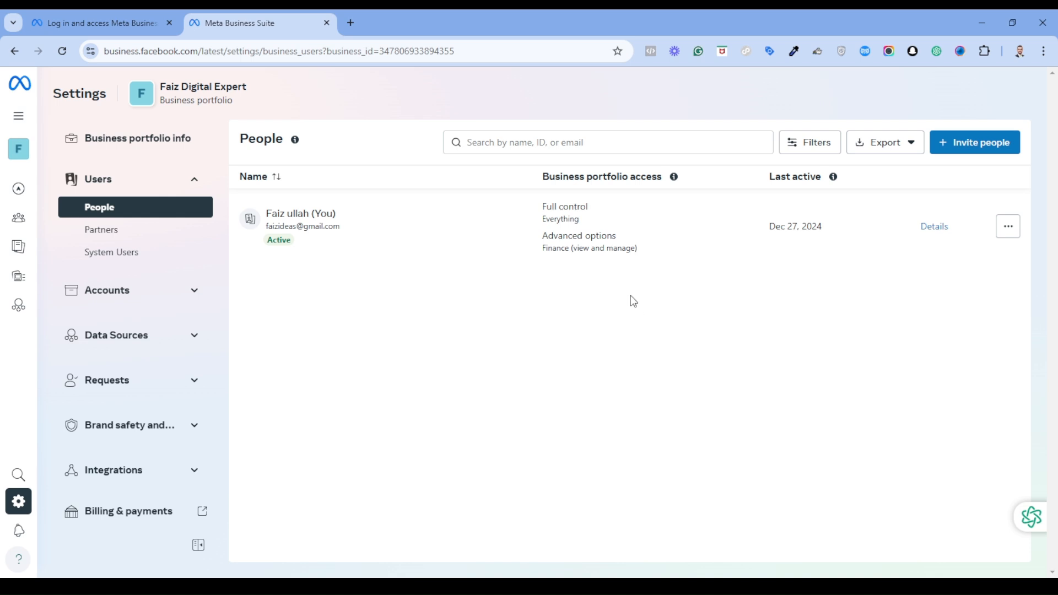
Step: View the Partners settings under Users and return to the People settings
left_click(111, 236)
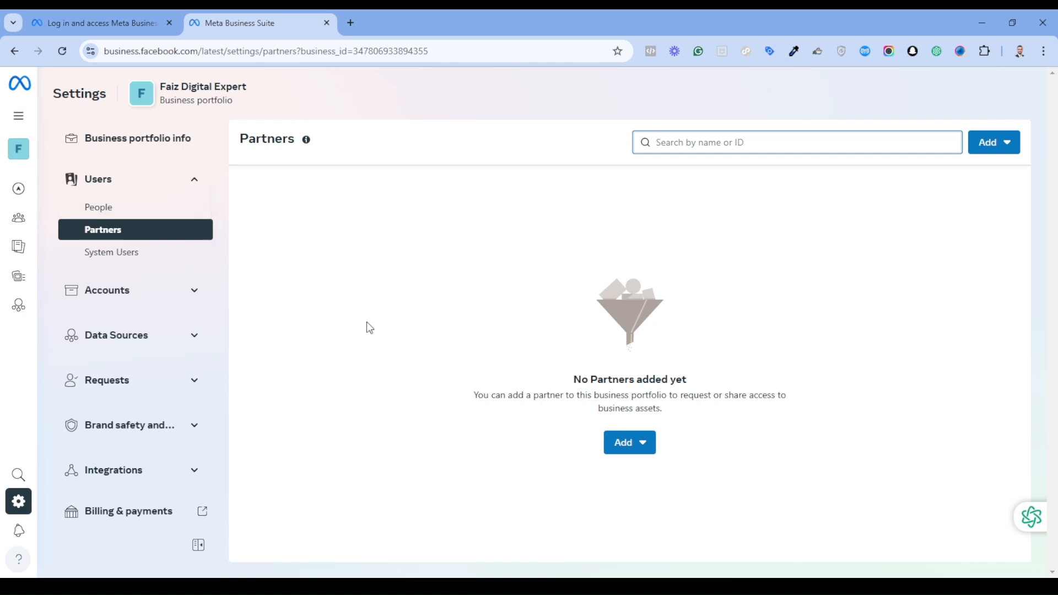
left_click(129, 207)
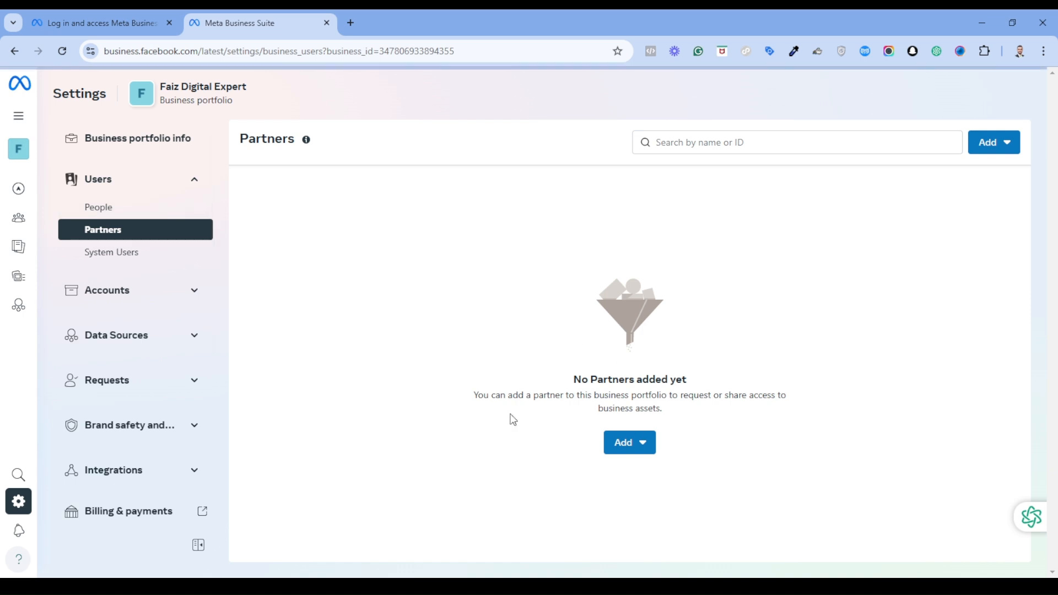
left_click(110, 208)
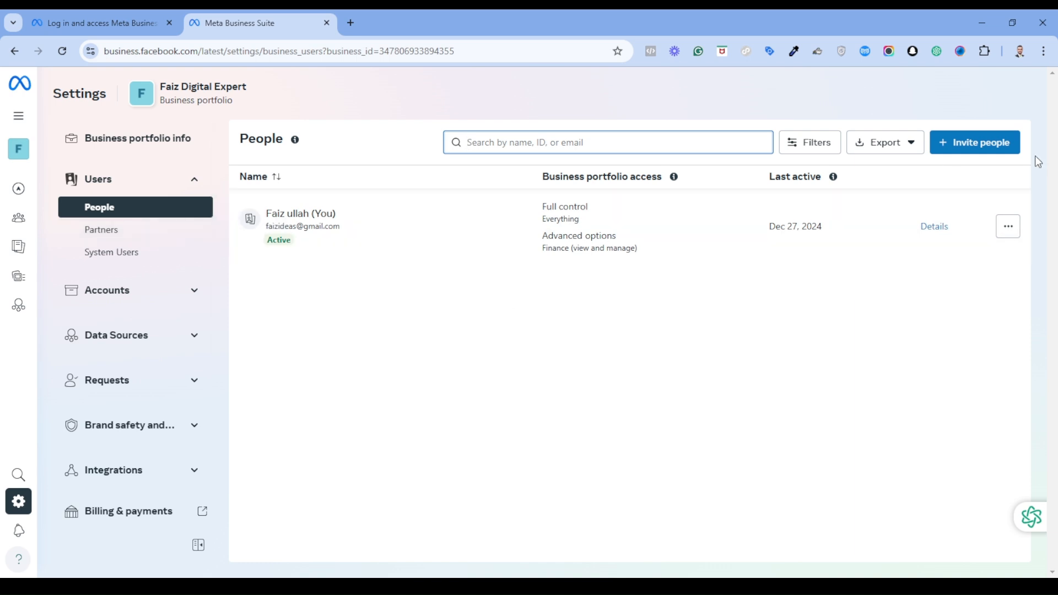
Step: Review the first page of the Invite people form and close it without inviting anyone
left_click(978, 147)
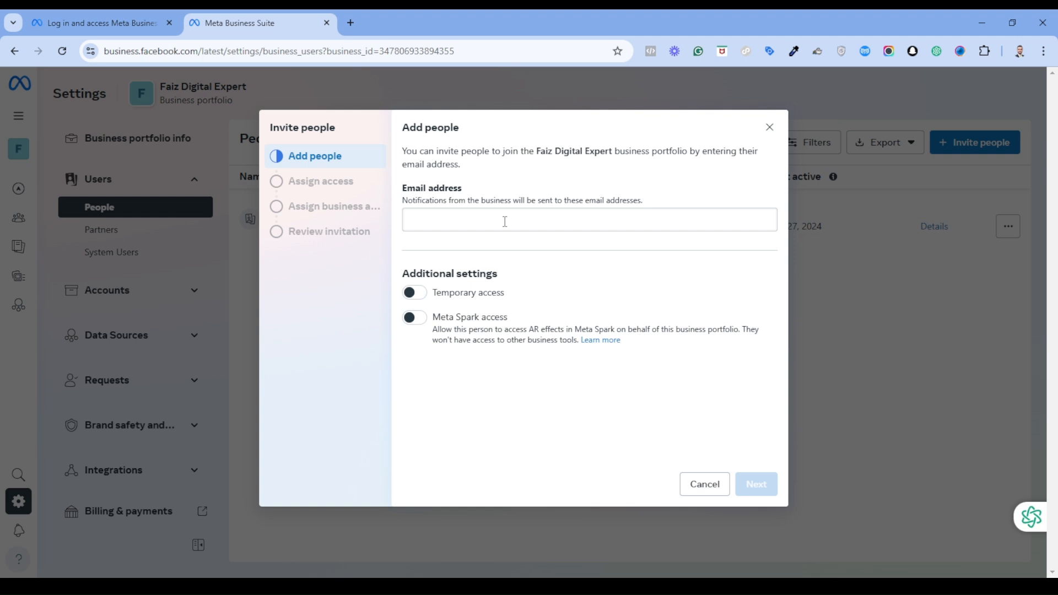
left_click(504, 221)
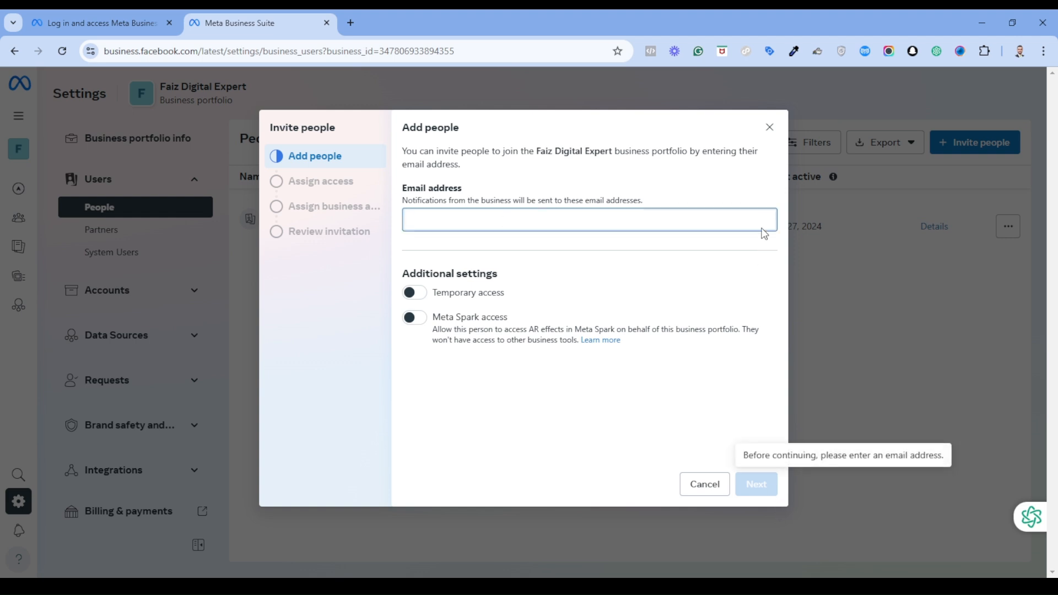
left_click(771, 129)
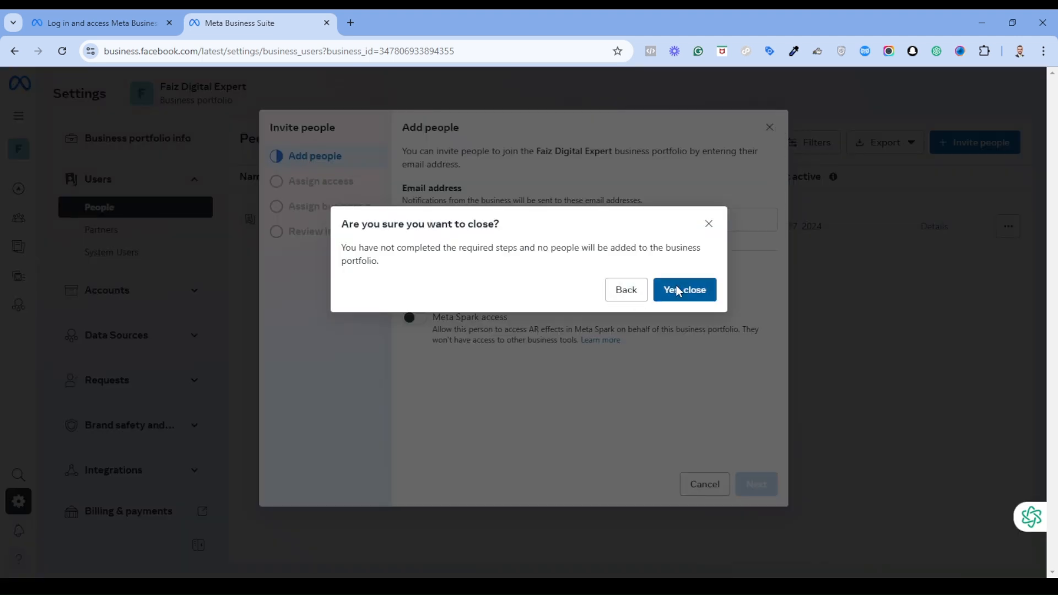
left_click(683, 290)
Step: Expand the Accounts group, view the Pages settings, and open the details of the test ads account under Ad Accounts
left_click(193, 289)
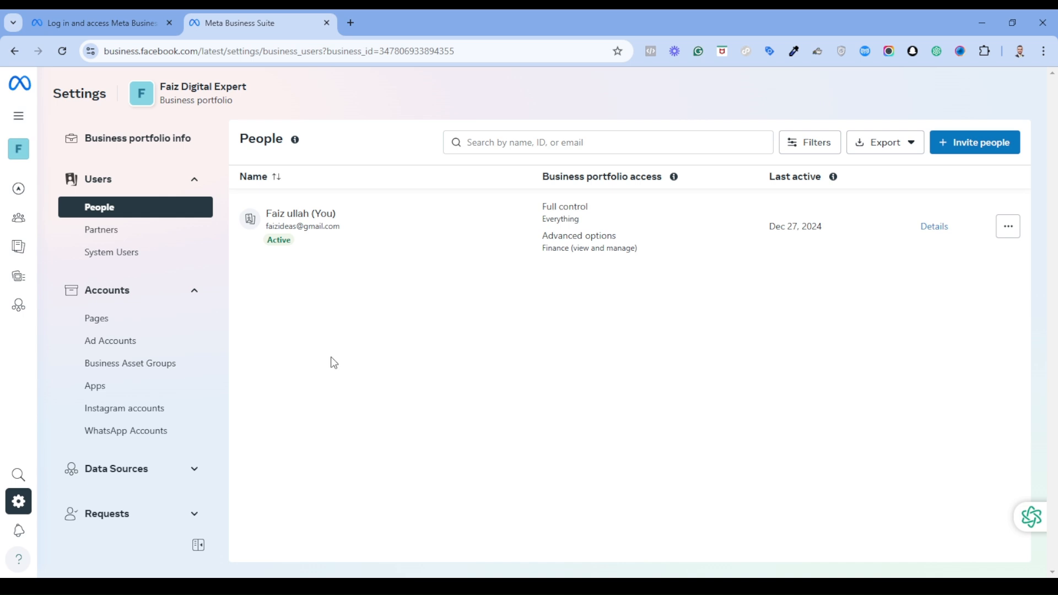
left_click(117, 325)
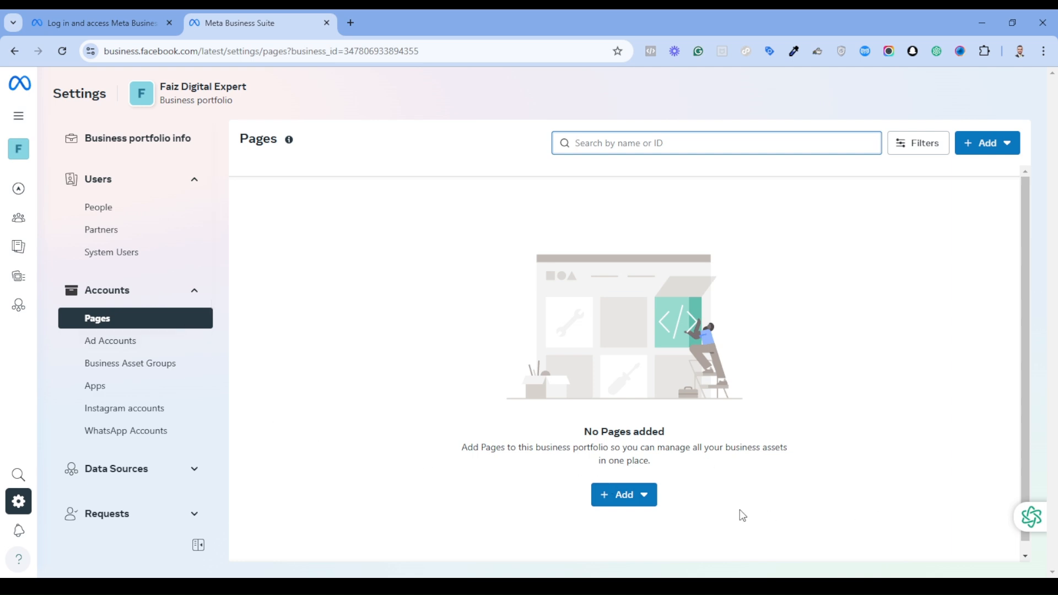
left_click(105, 351)
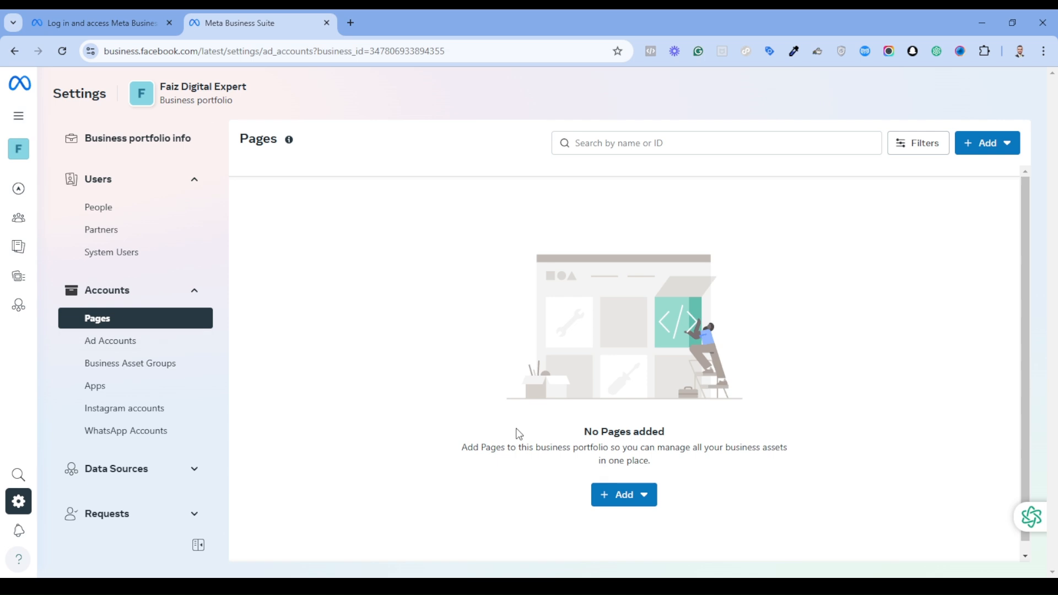
left_click(342, 227)
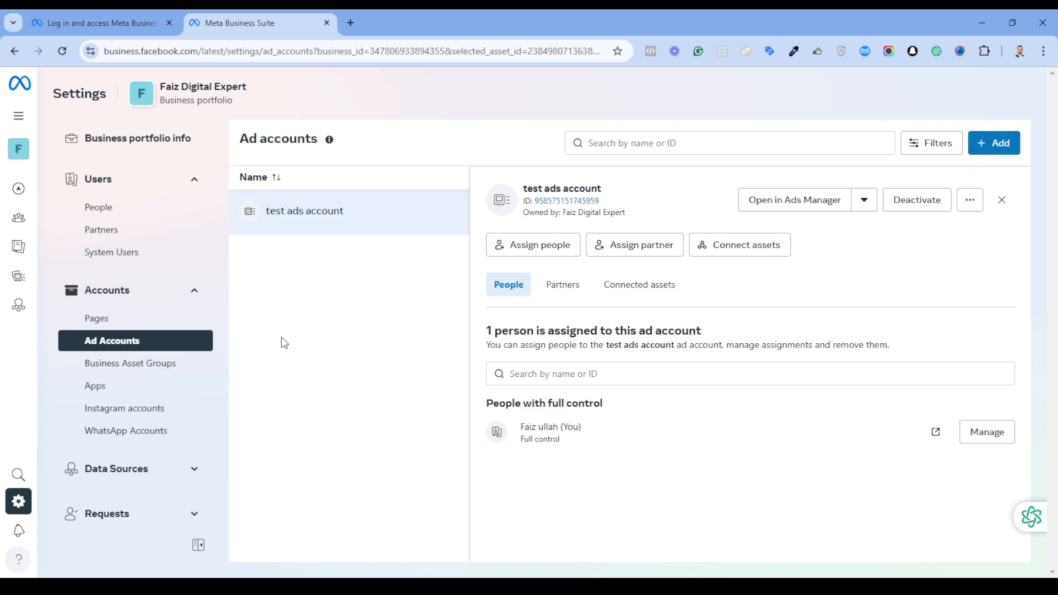
Step: Look through the Business Asset Groups, Instagram accounts, Pages and WhatsApp Accounts settings of the portfolio
left_click(154, 365)
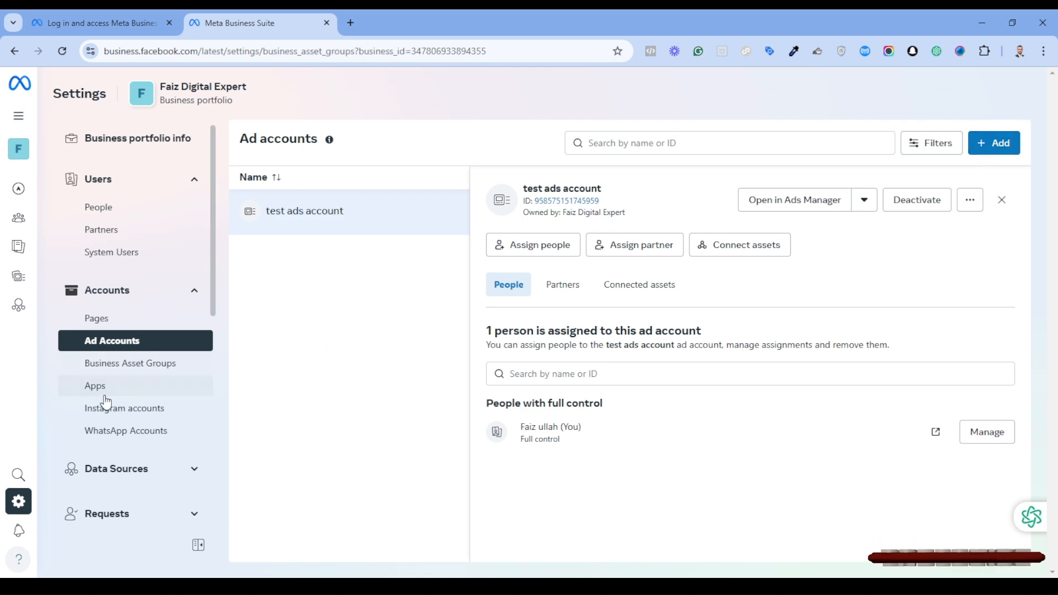
left_click(131, 413)
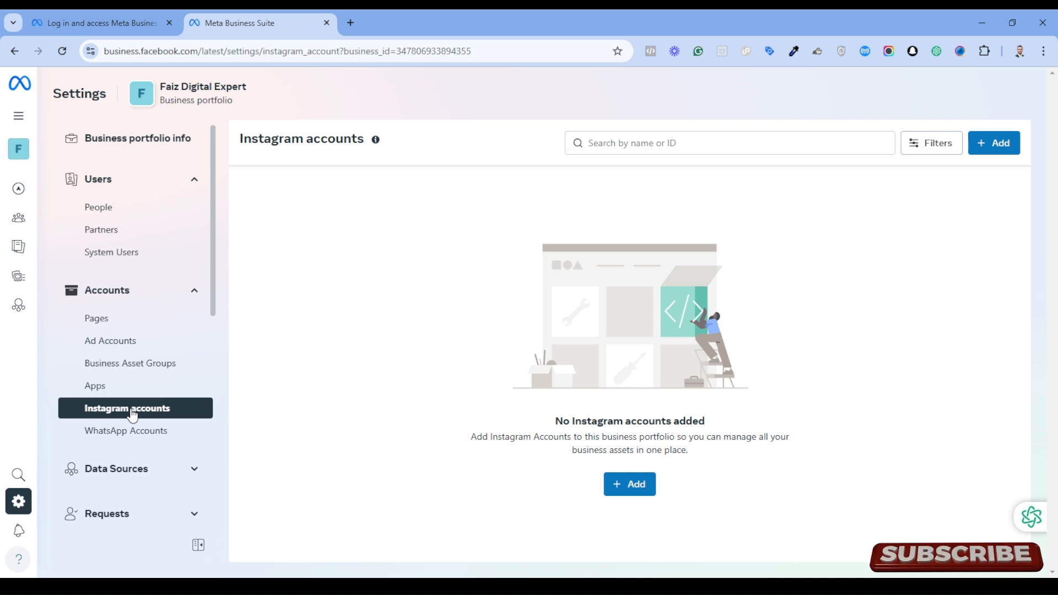
left_click(122, 323)
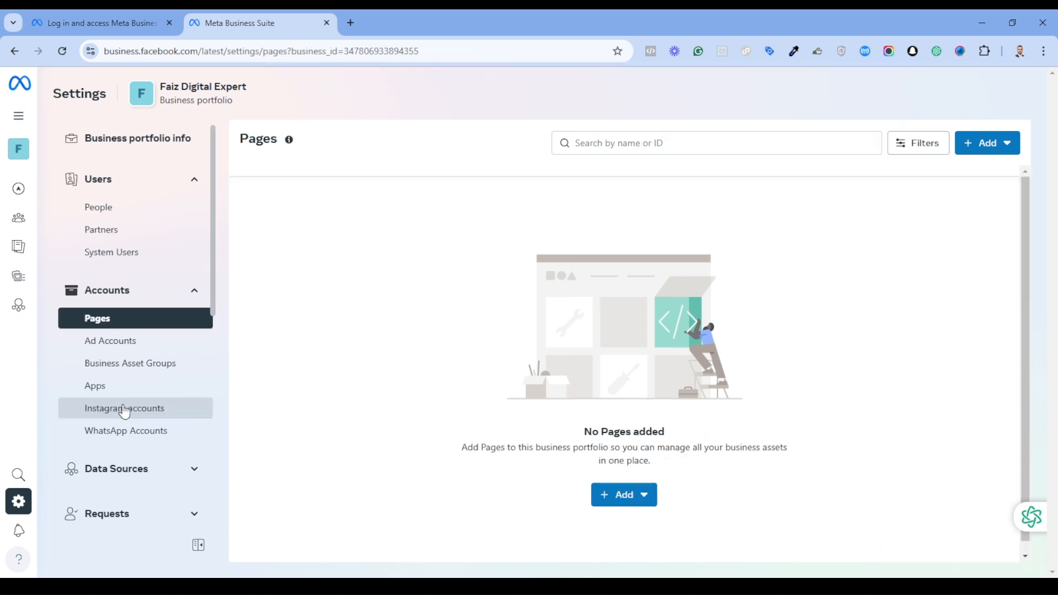
left_click(148, 410)
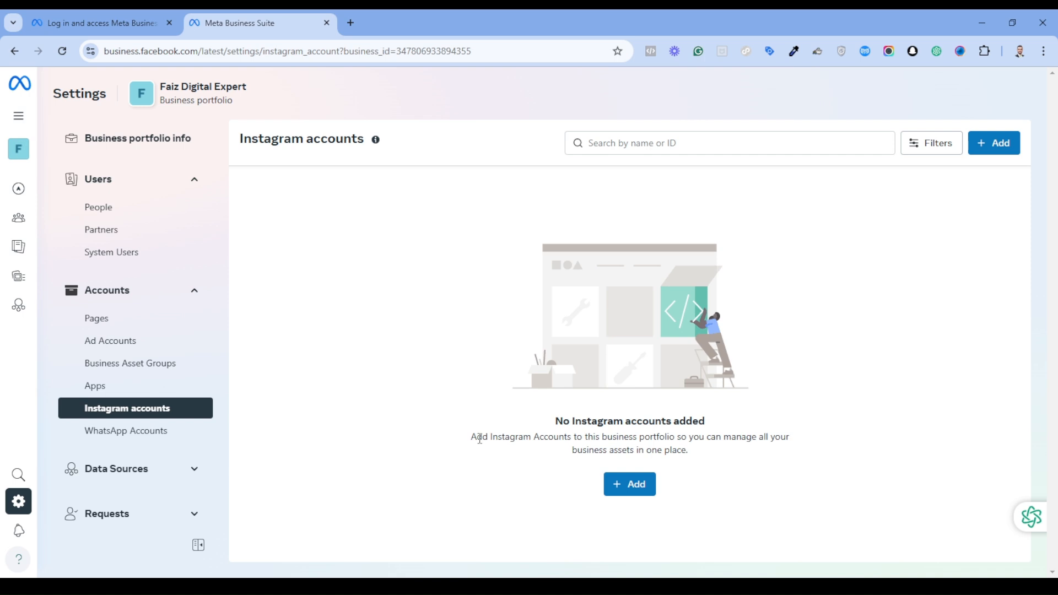
left_click(132, 434)
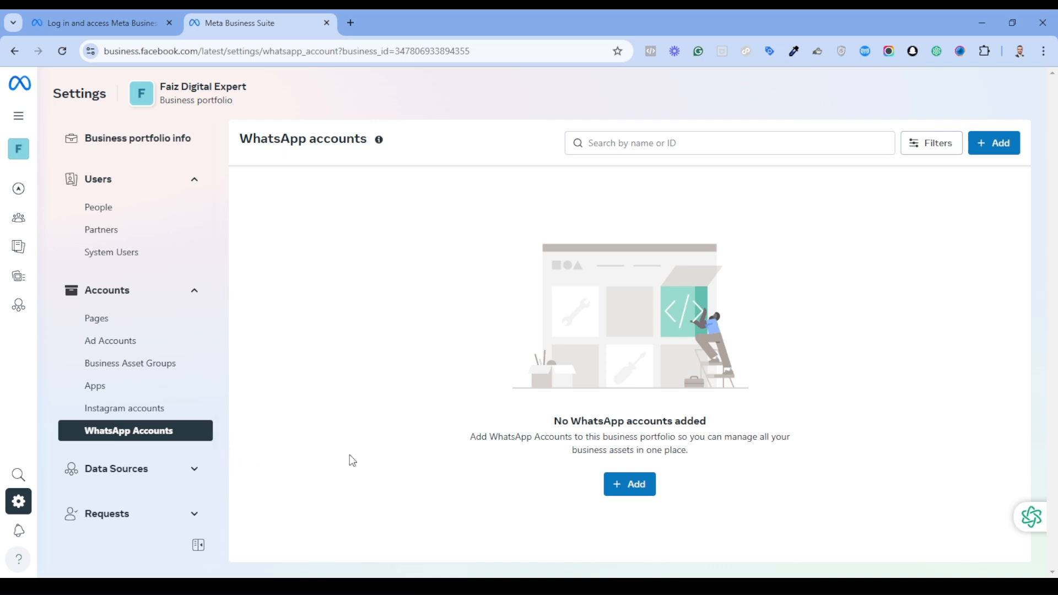
Step: Expand the Data Sources group and view its Pixels and Datasets settings
left_click(192, 472)
scroll(189, 475, "down", 3)
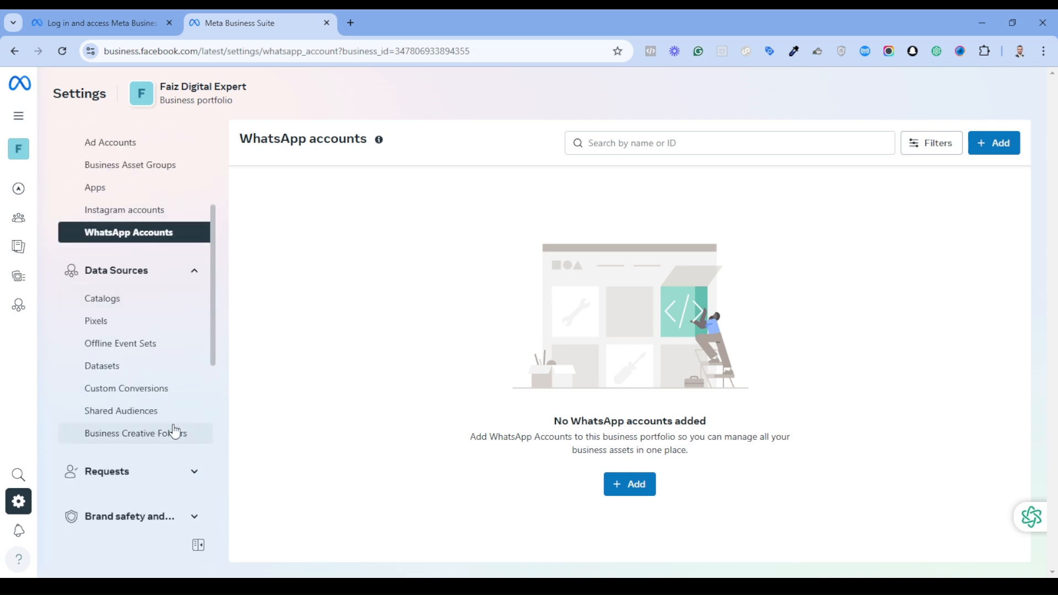
left_click(128, 325)
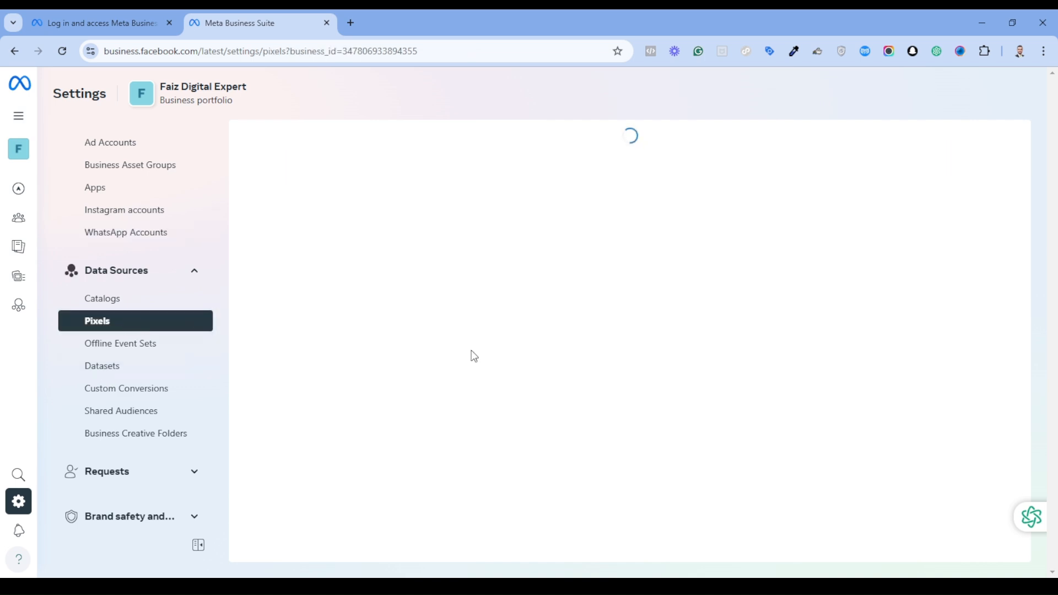
left_click(104, 367)
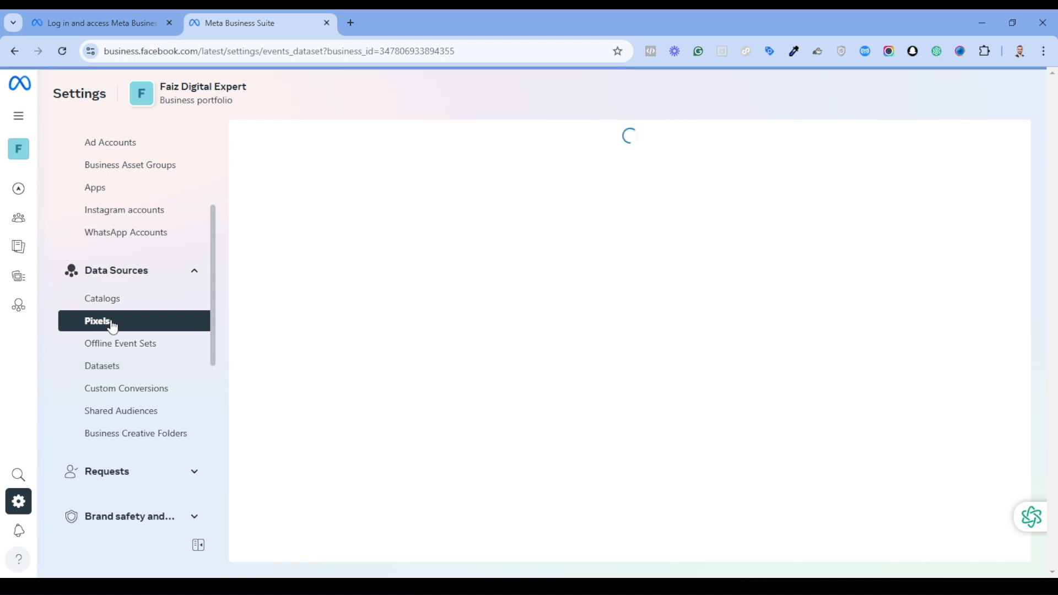
left_click(110, 372)
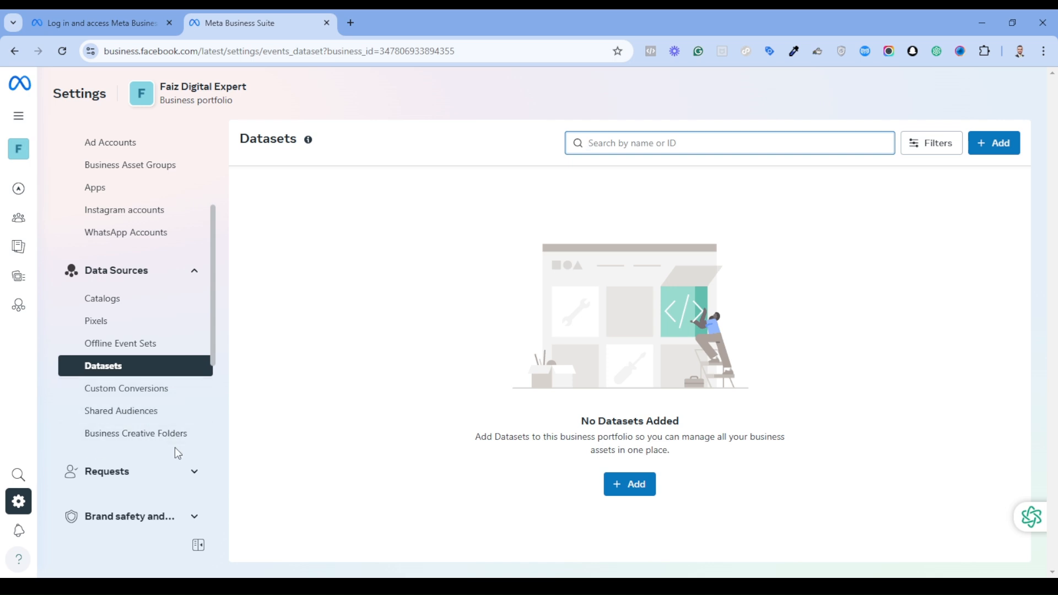
Step: Expand the Requests group in the business settings and review its options and the categories below it
scroll(178, 453, "down", 1)
left_click(193, 406)
scroll(80, 298, "down", 2)
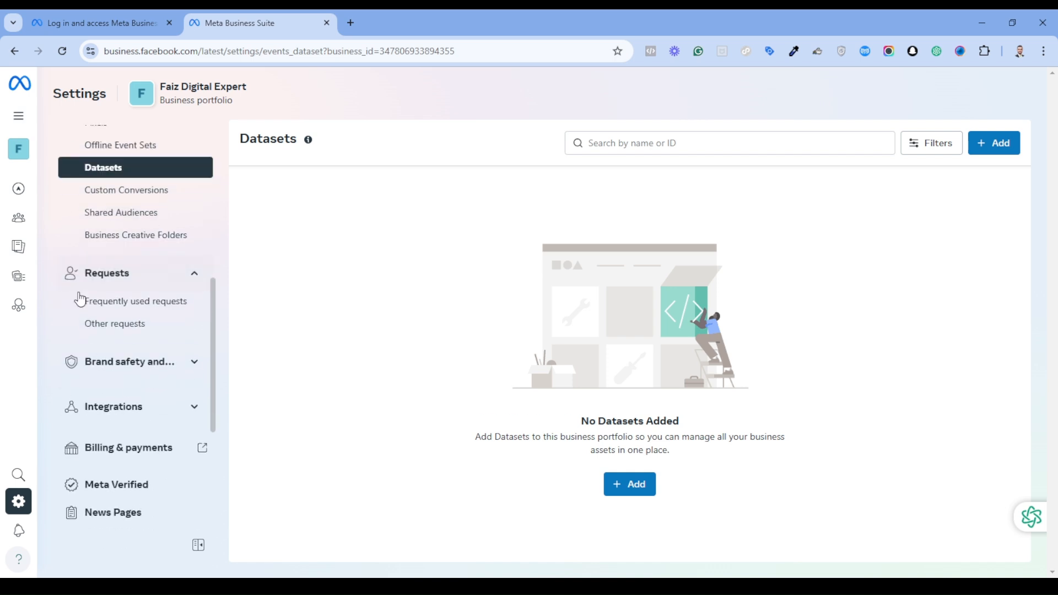
scroll(83, 322, "down", 2)
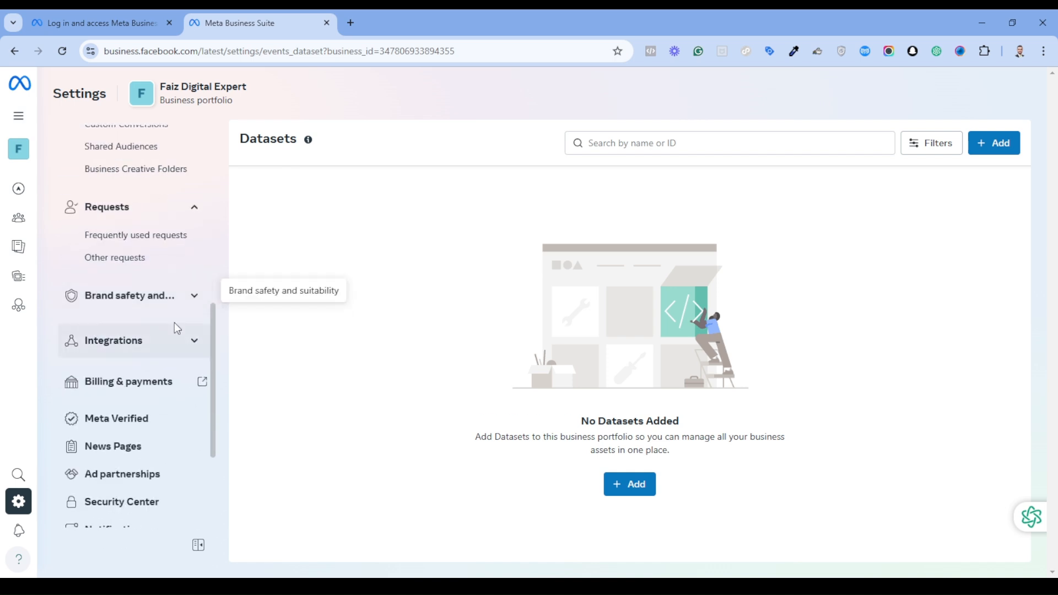
Step: View the options in the Brand safety and suitability and Integrations groups, collapsing each group after viewing it
left_click(190, 296)
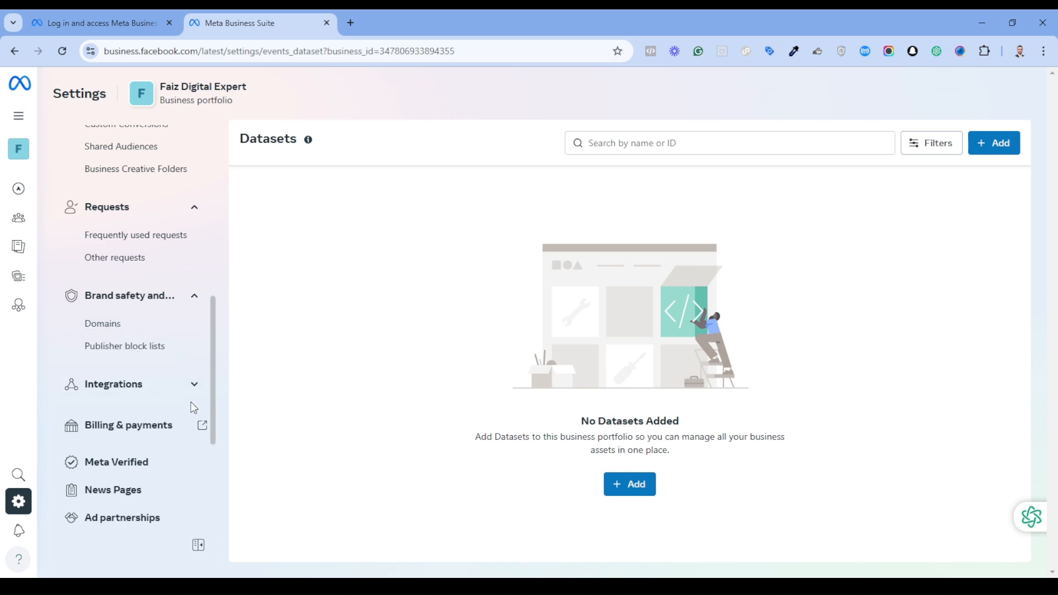
left_click(196, 303)
left_click(195, 344)
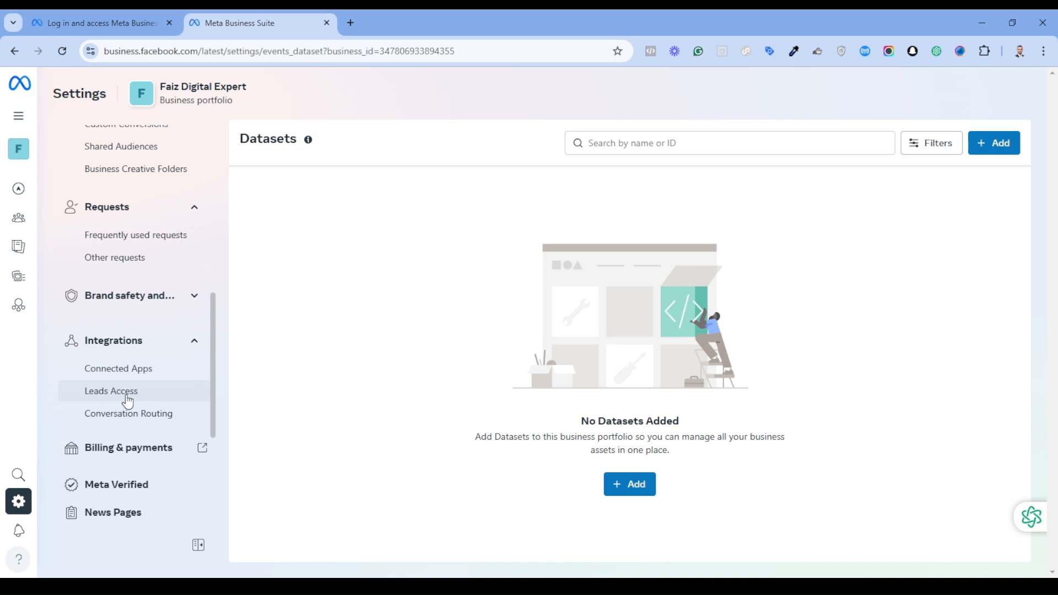
left_click(192, 342)
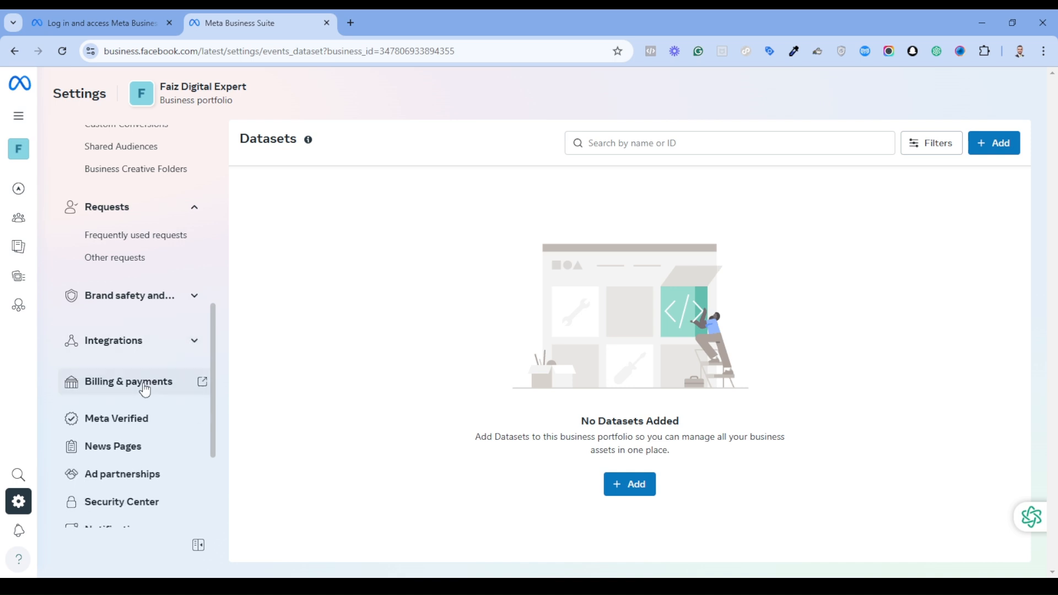
Step: Open the Billing & payments page from the portfolio settings and return to the settings
scroll(141, 386, "down", 3)
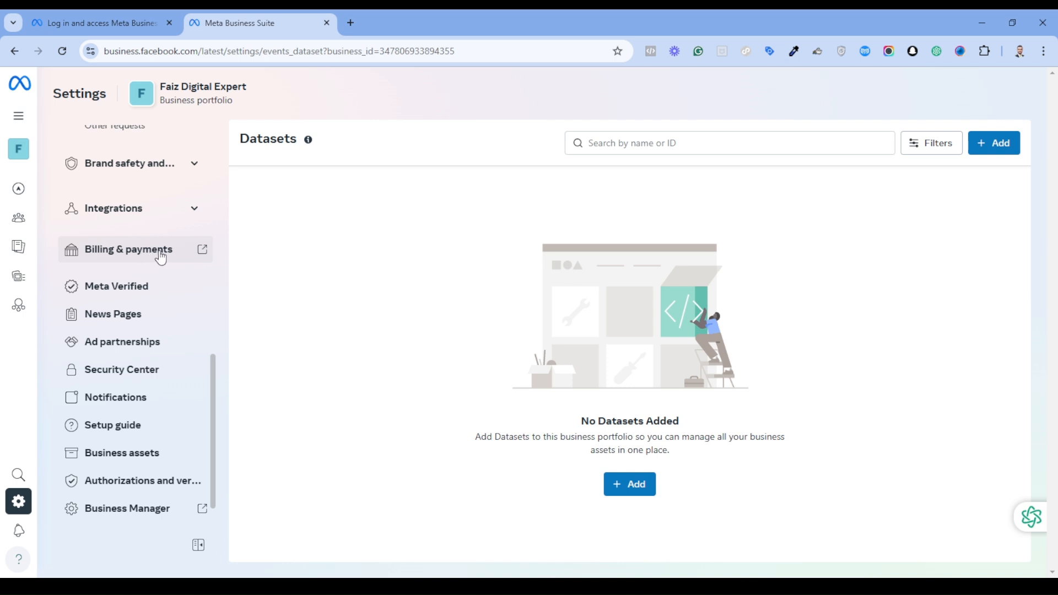
left_click(160, 257)
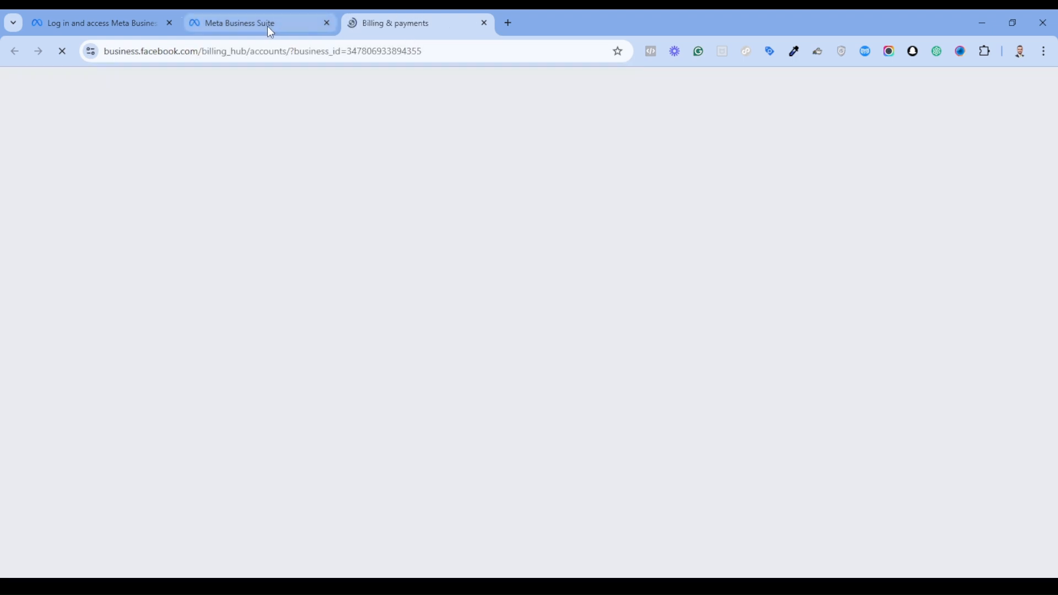
left_click(264, 23)
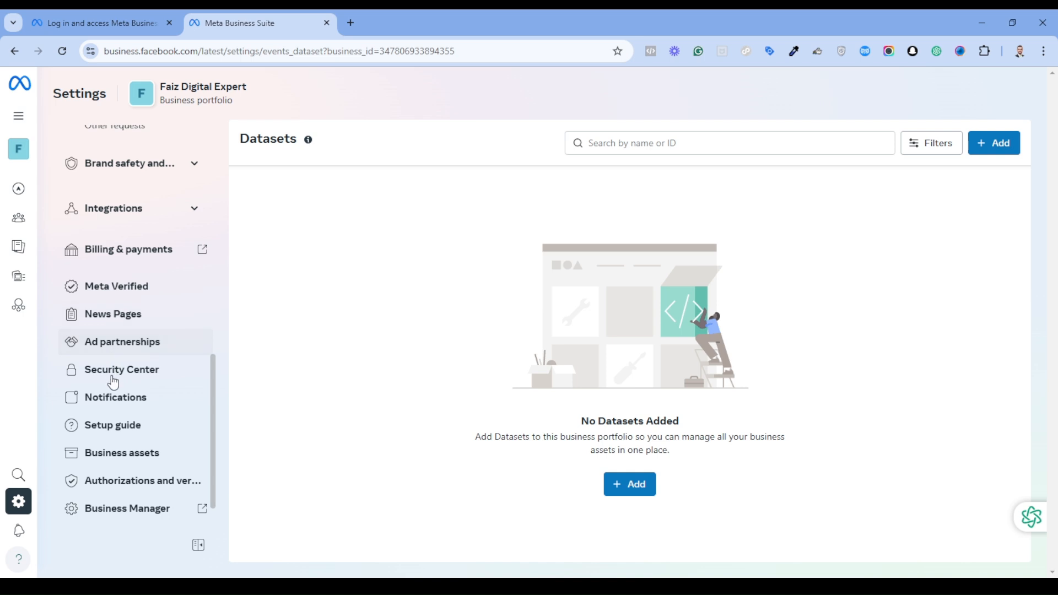
Step: Open the Business Manager settings from the portfolio settings and view the edit form for the business details, closing it without changes
scroll(129, 399, "down", 1)
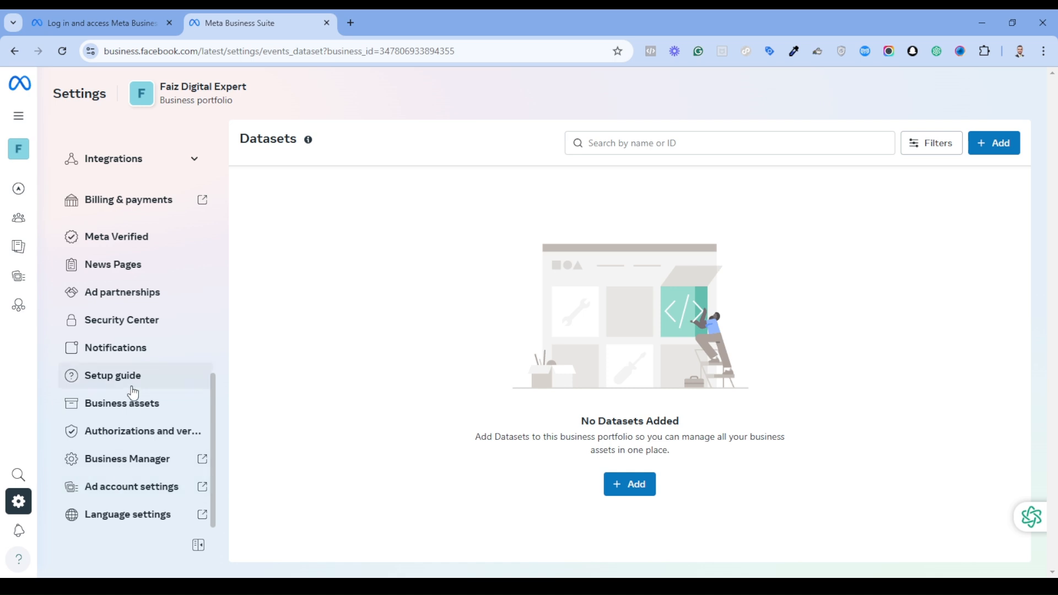
left_click(145, 467)
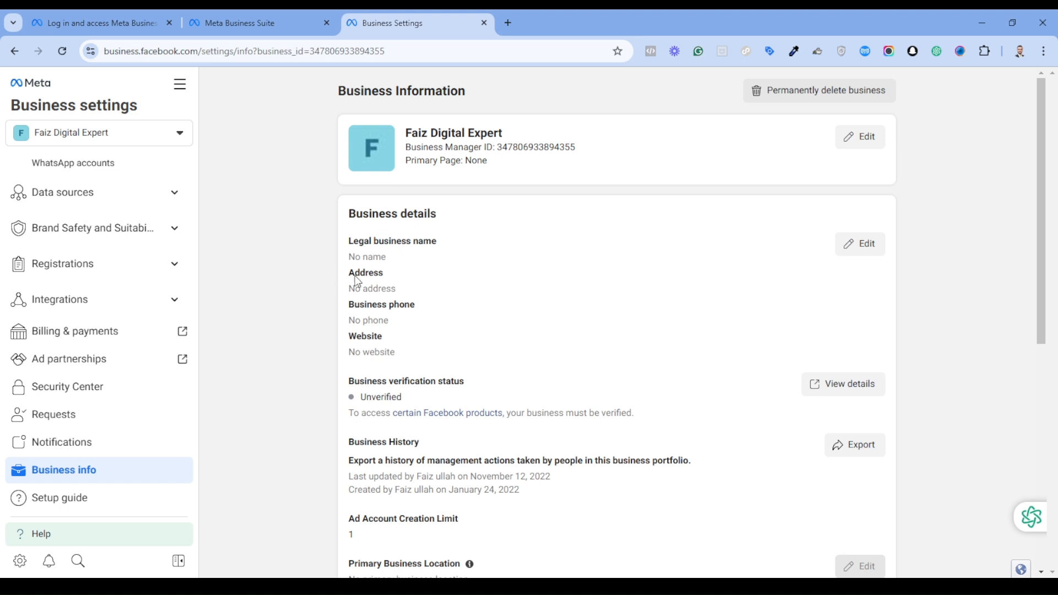
left_click(867, 254)
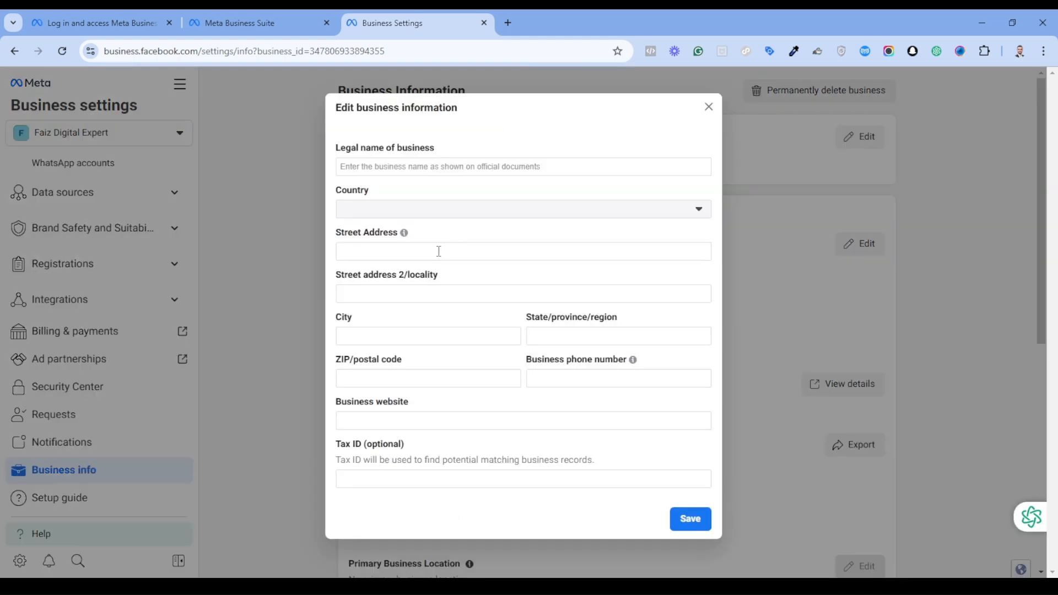
left_click(707, 107)
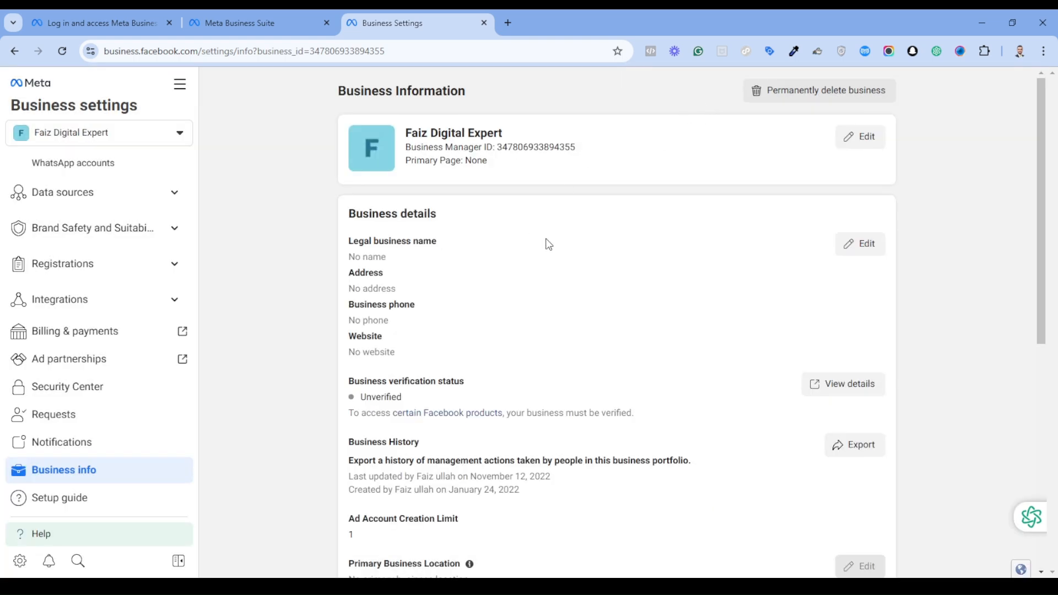
Step: Reopen the business details form, go through its country, street address, website and tax ID fields, and close it without entering anything
left_click(861, 243)
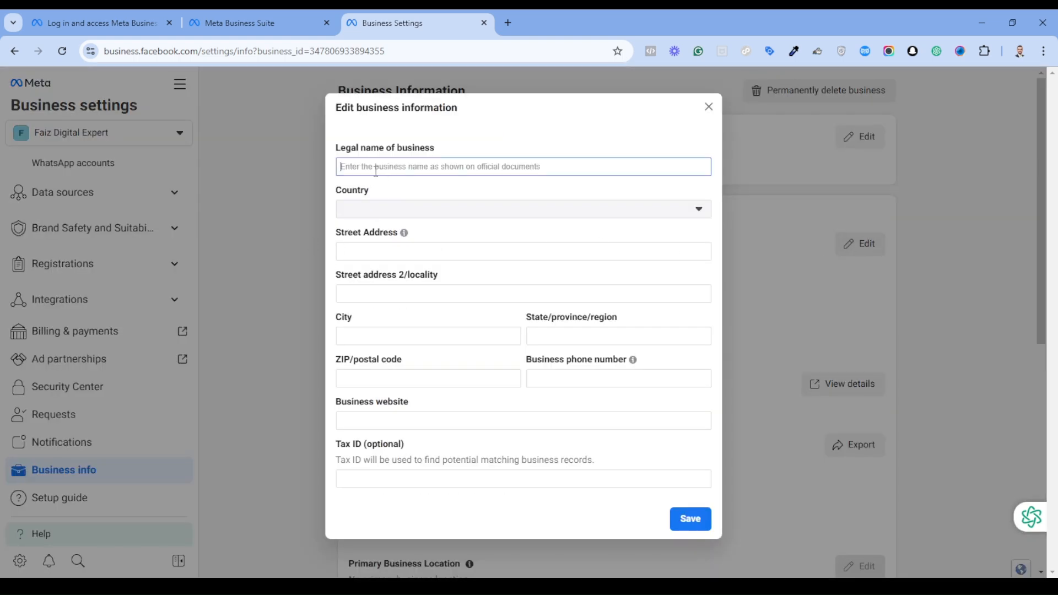
left_click(348, 207)
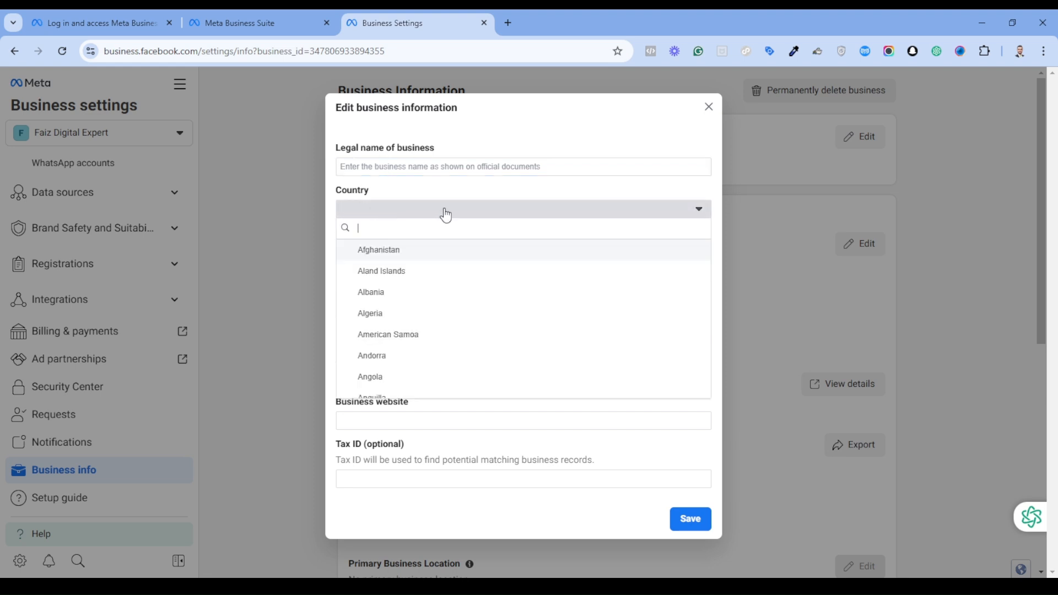
left_click(469, 204)
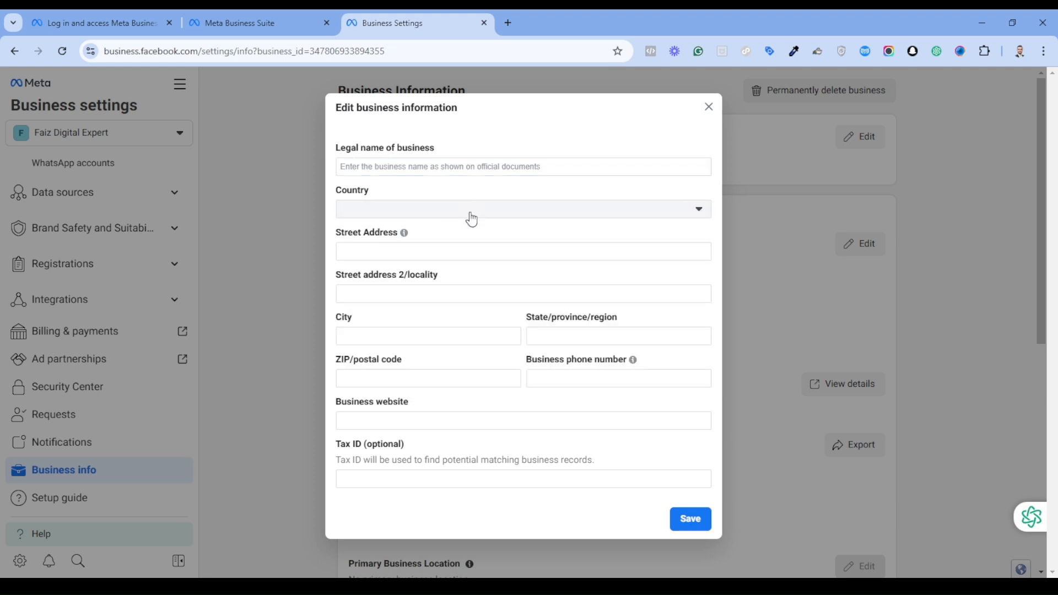
left_click(422, 250)
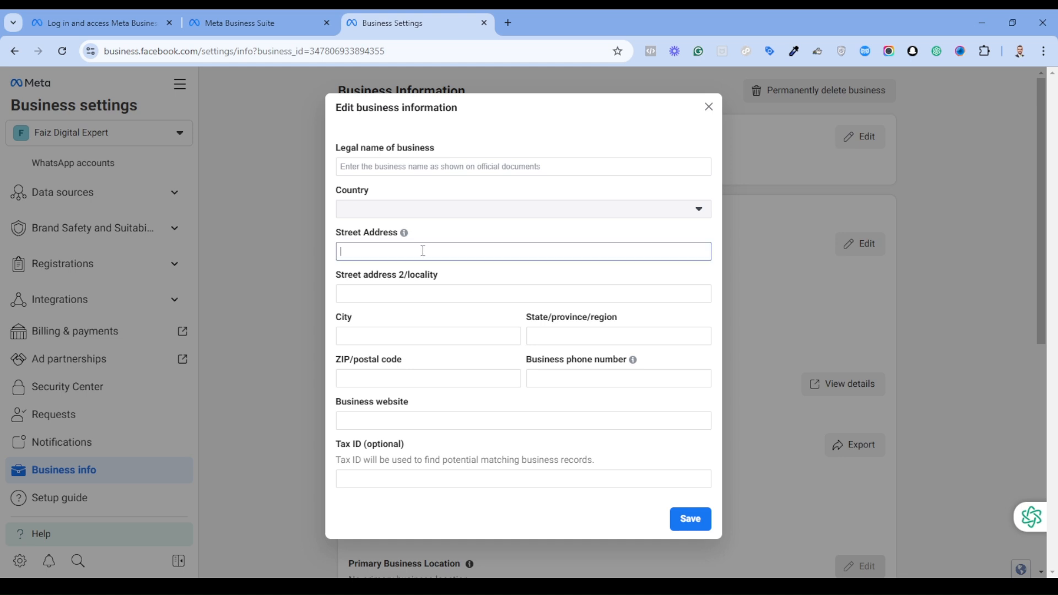
left_click(331, 264)
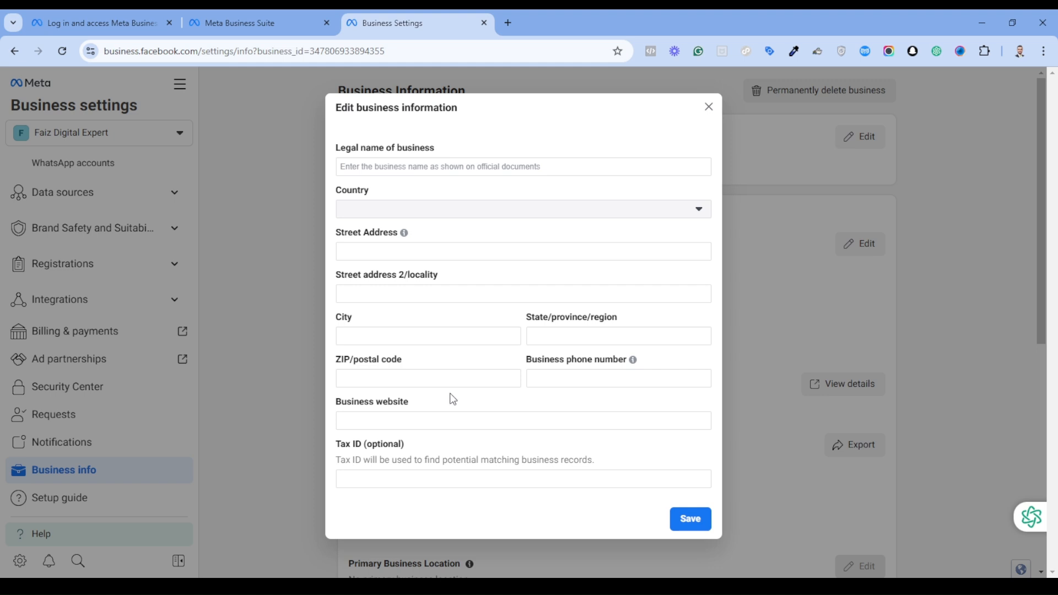
left_click(380, 423)
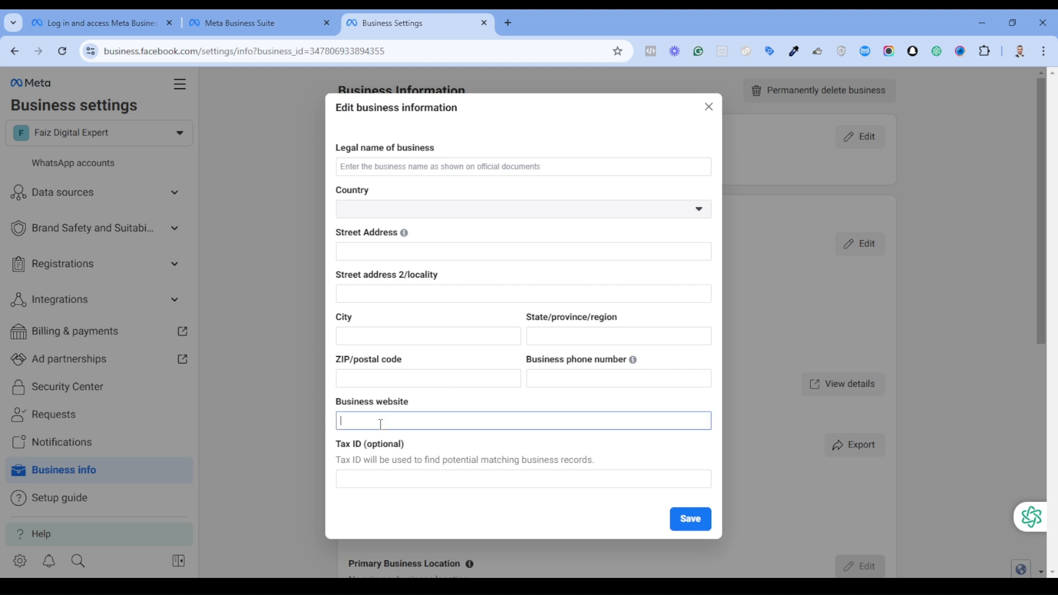
left_click(333, 428)
left_click(362, 483)
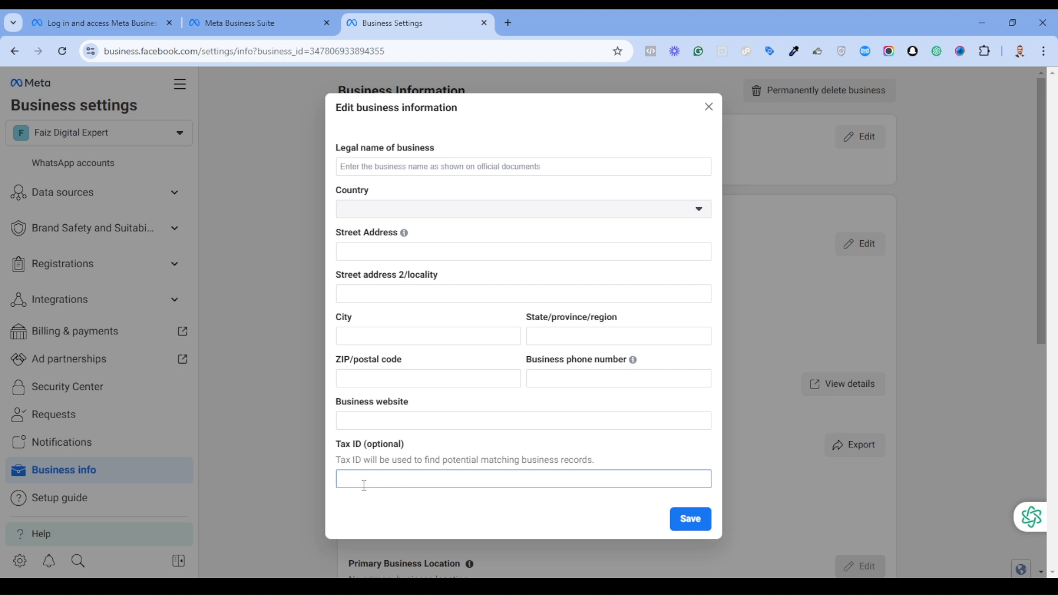
left_click(334, 492)
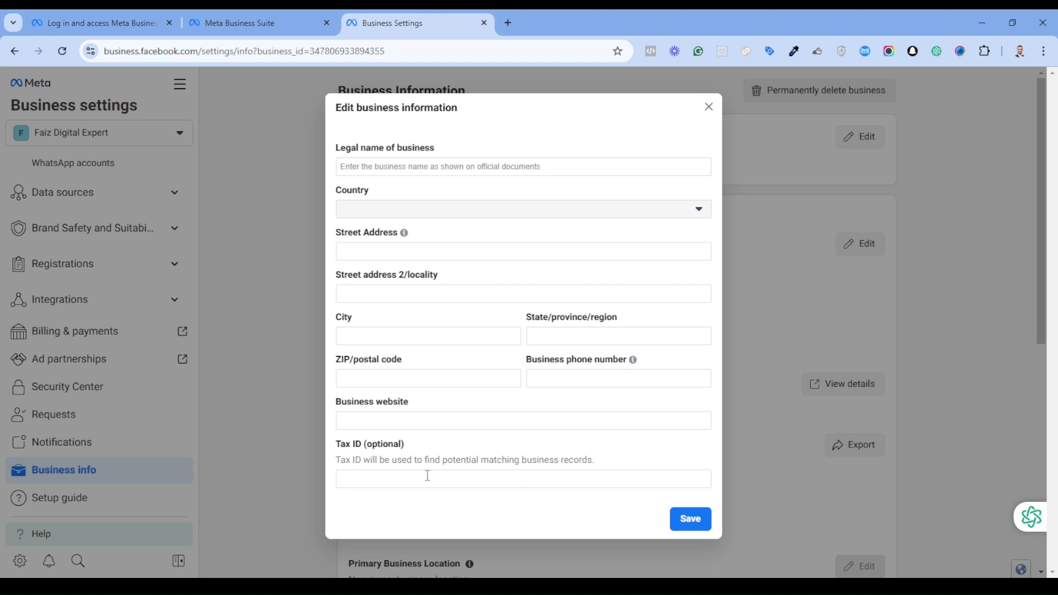
left_click(686, 518)
left_click(710, 105)
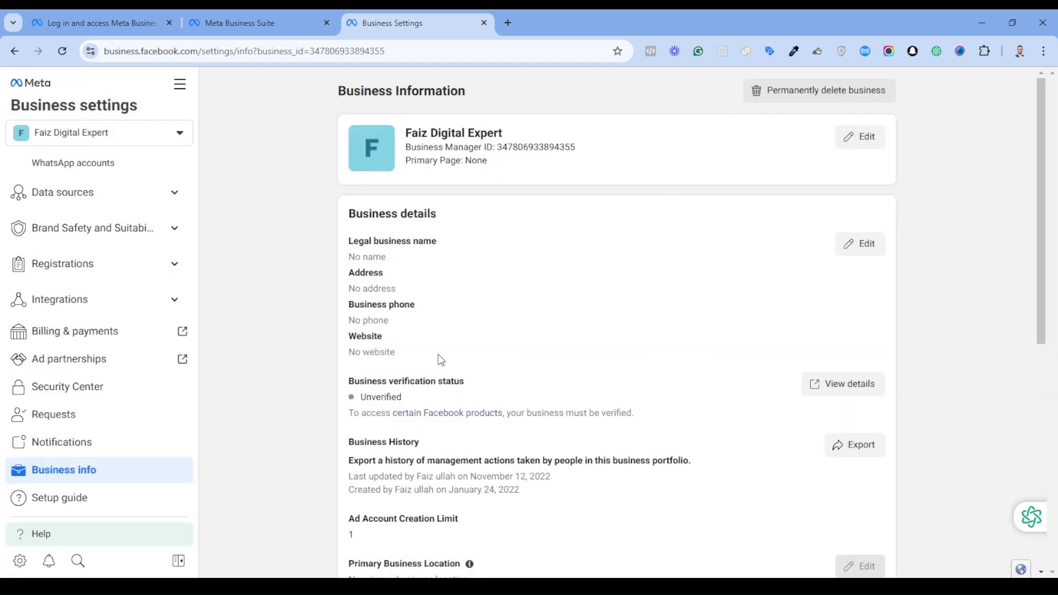
Step: Review the verification status, business history, ad account creation limit and business options on the Business Information page
scroll(439, 359, "down", 4)
scroll(439, 359, "down", 1)
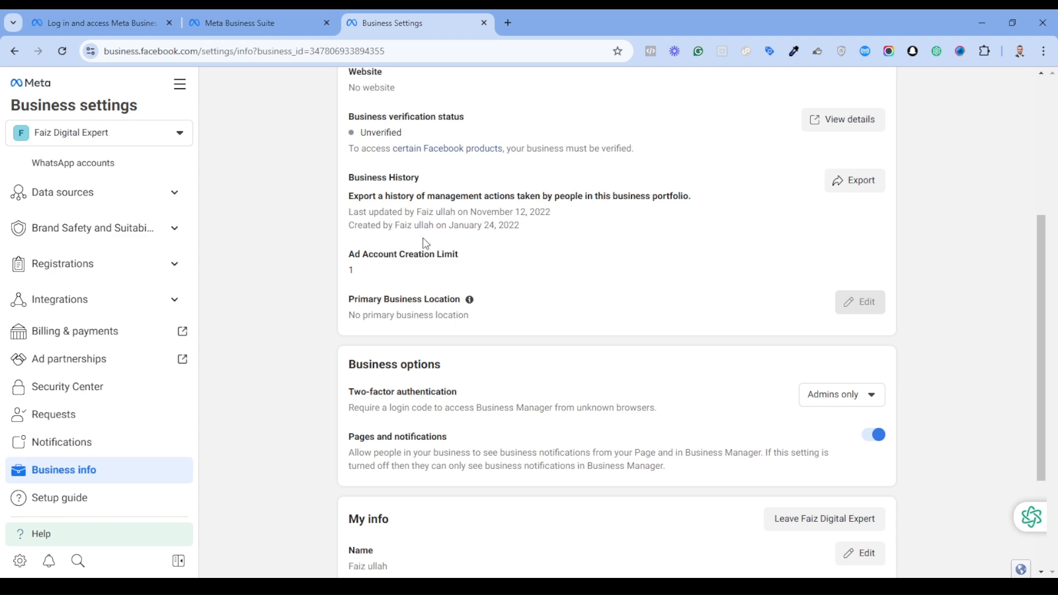
scroll(424, 222, "up", 3)
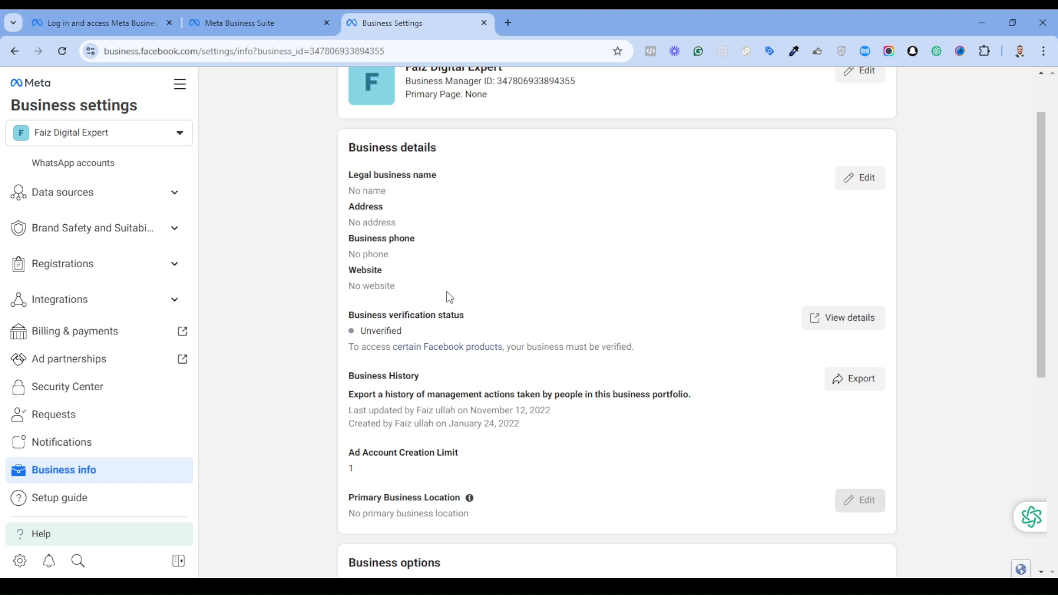
scroll(450, 298, "down", 2)
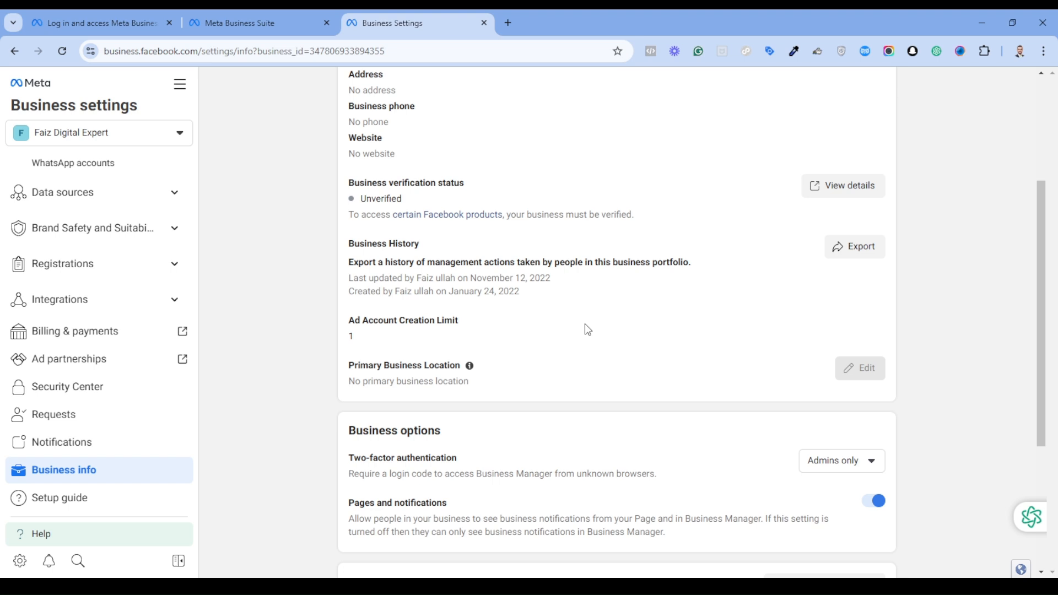
scroll(499, 320, "down", 2)
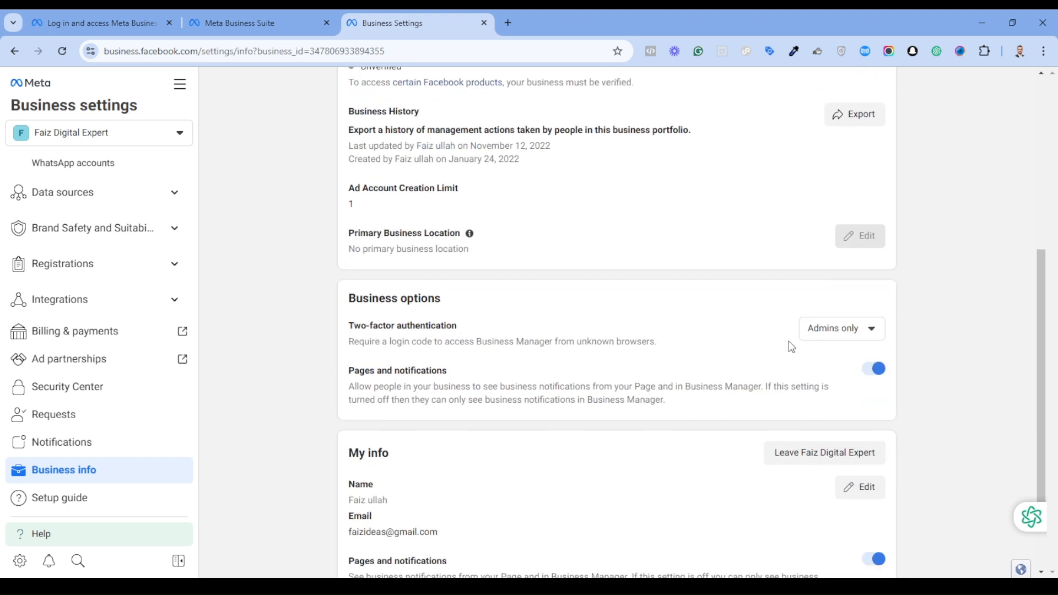
Step: Try the No one option for the two-factor authentication requirement, and set it back to Admins only
left_click(853, 329)
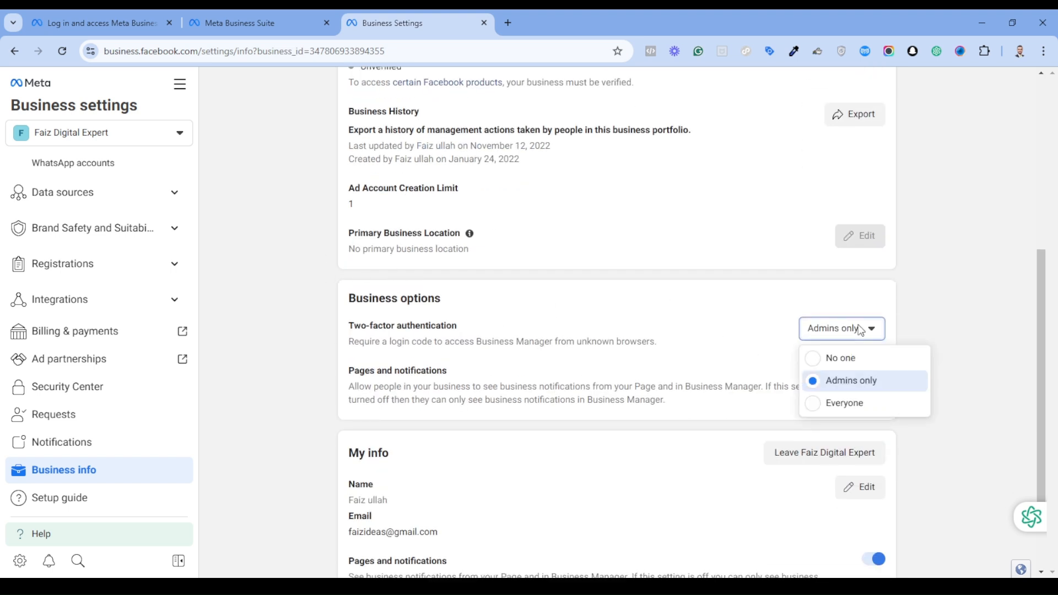
left_click(818, 365)
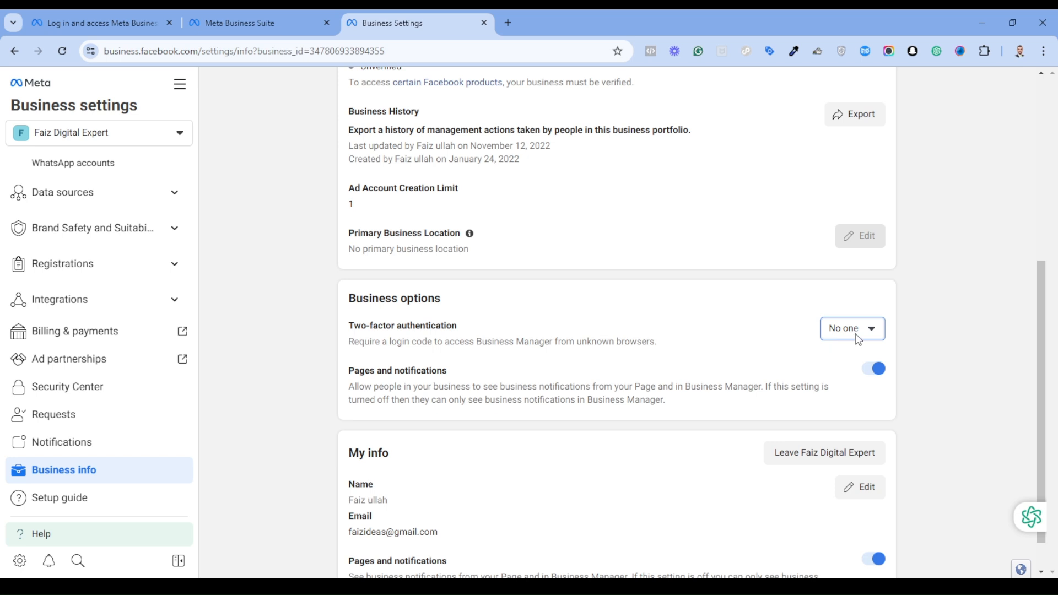
left_click(871, 329)
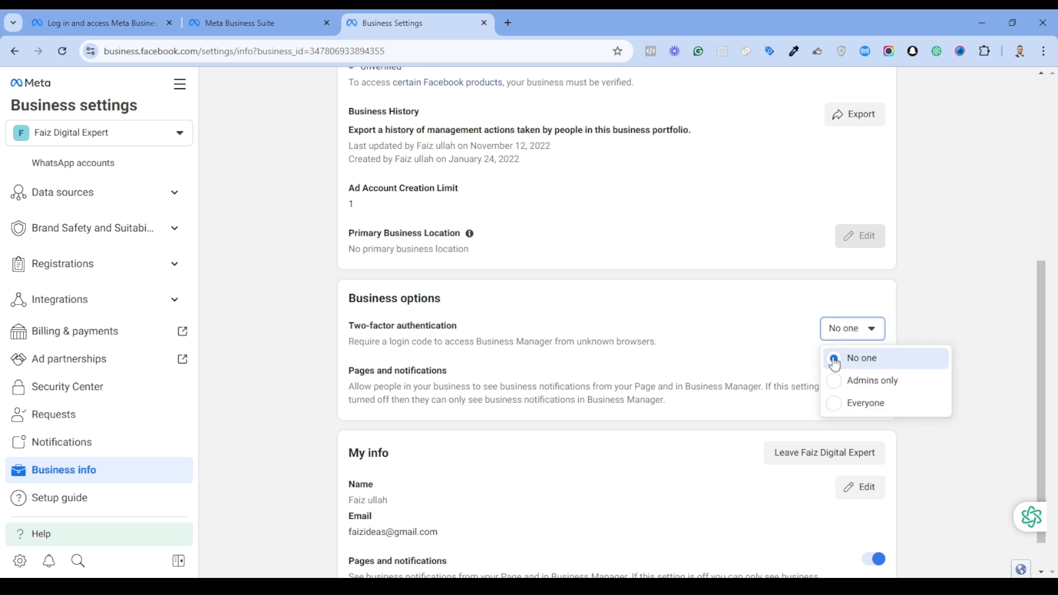
left_click(843, 390)
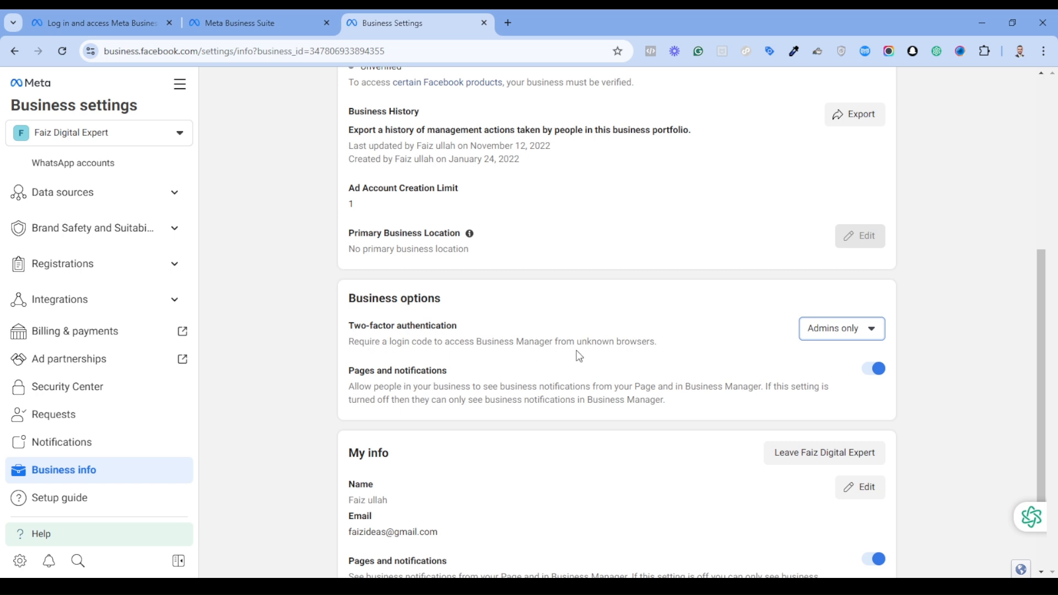
Step: Review the My info section and the settings categories, and open Business Support Home from the list of all tools
scroll(460, 390, "down", 2)
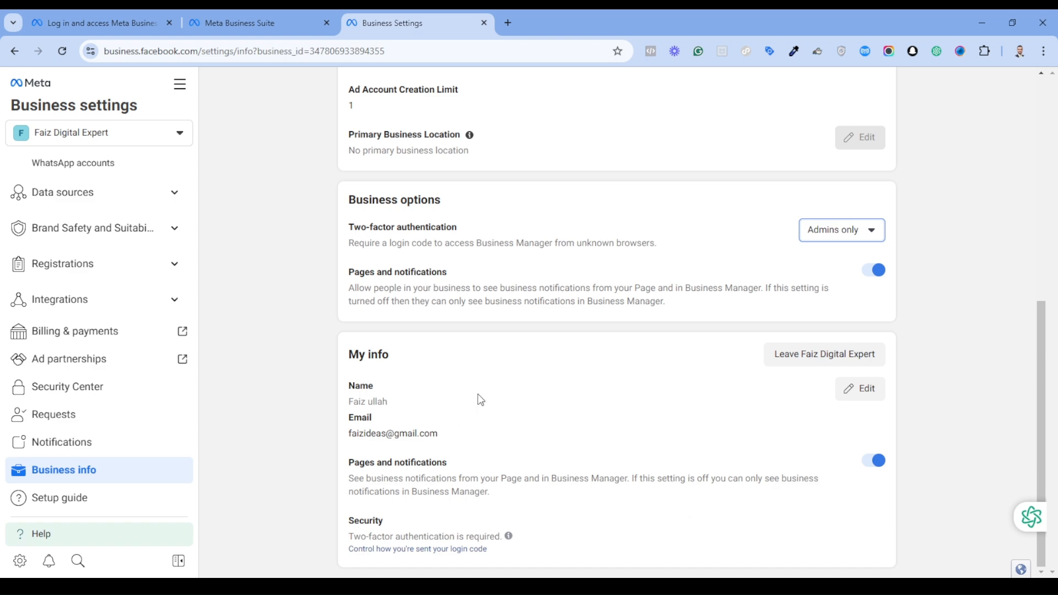
scroll(321, 274, "up", 3)
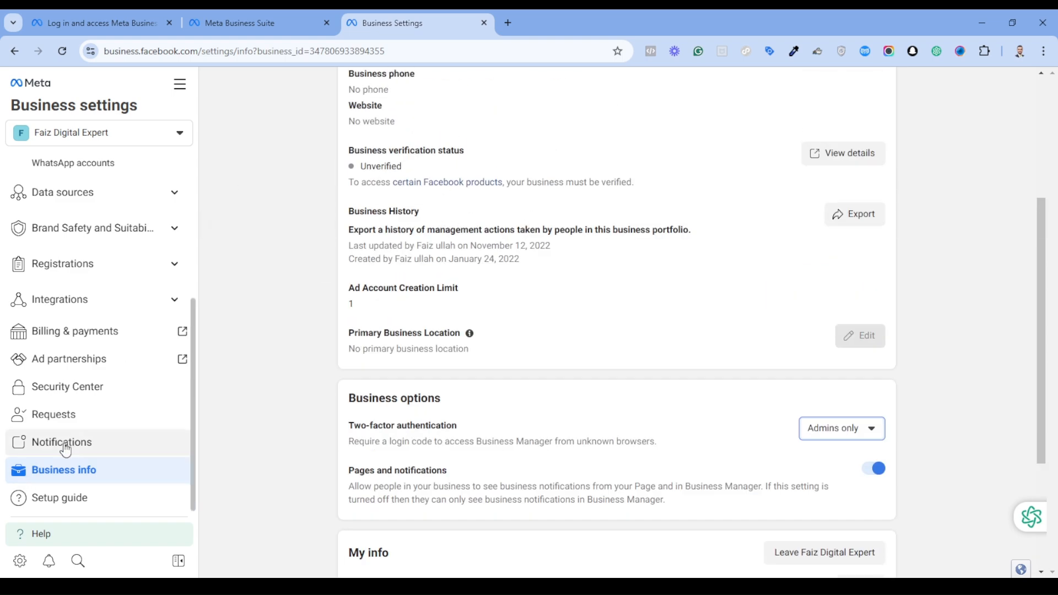
scroll(77, 275, "up", 5)
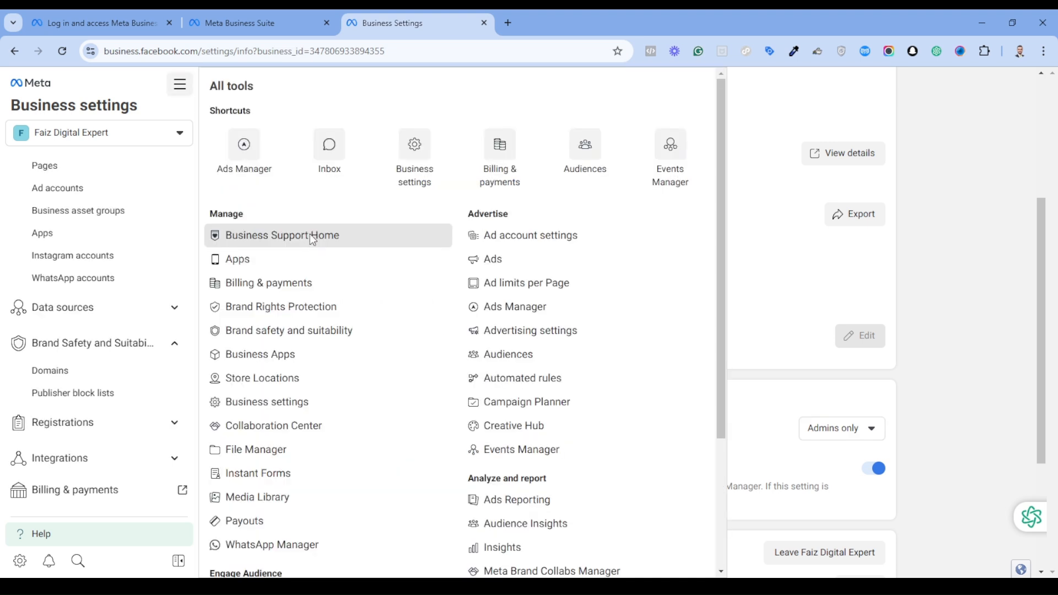
left_click(310, 235)
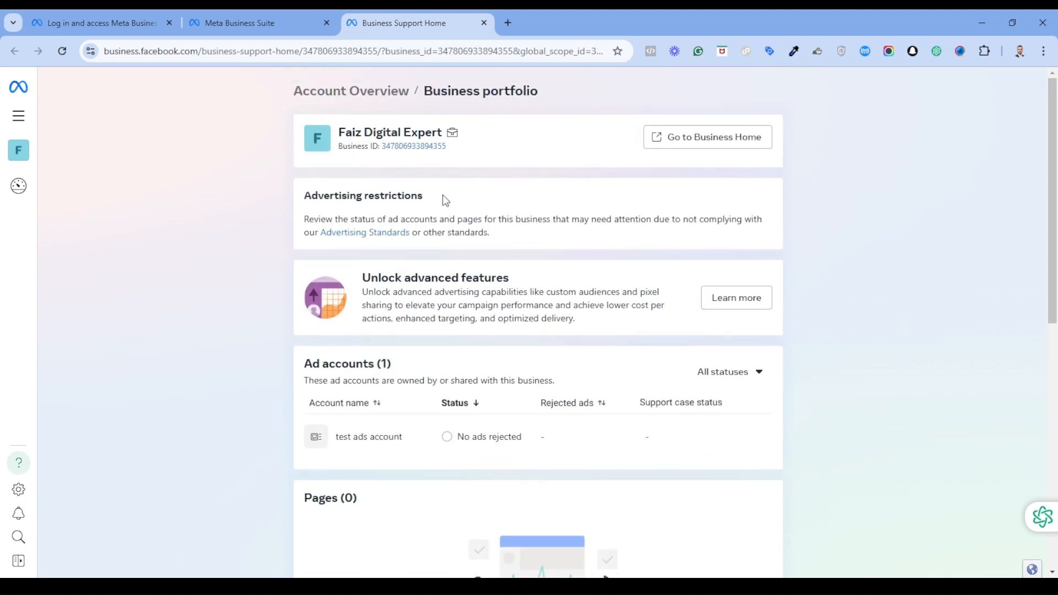
Step: Examine the Advertising restrictions section and the ad accounts list, hiding the text-selection popup until the next visit
left_click_drag(427, 197, 305, 199)
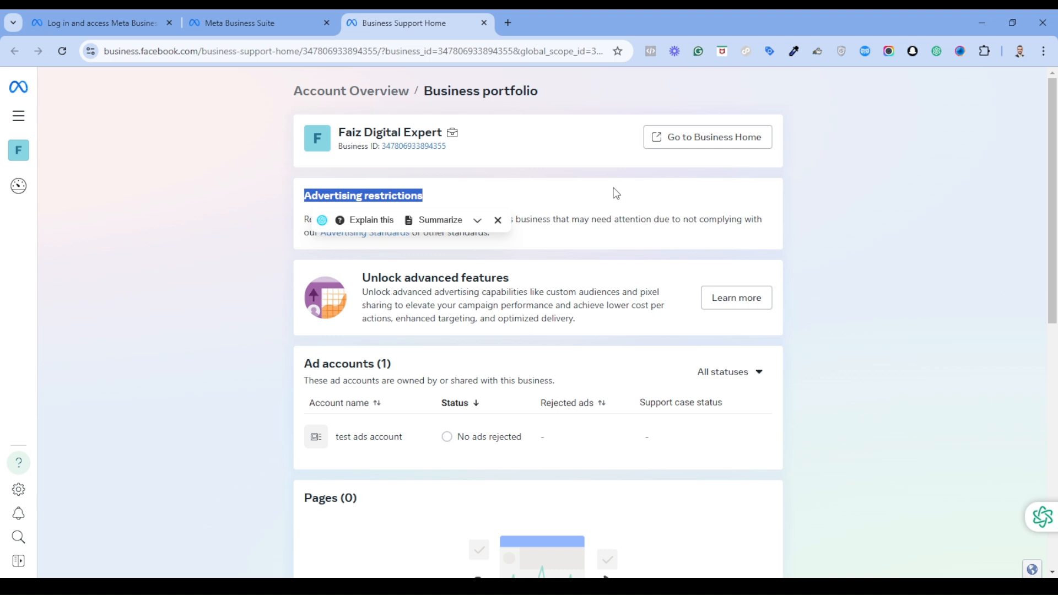
left_click(499, 227)
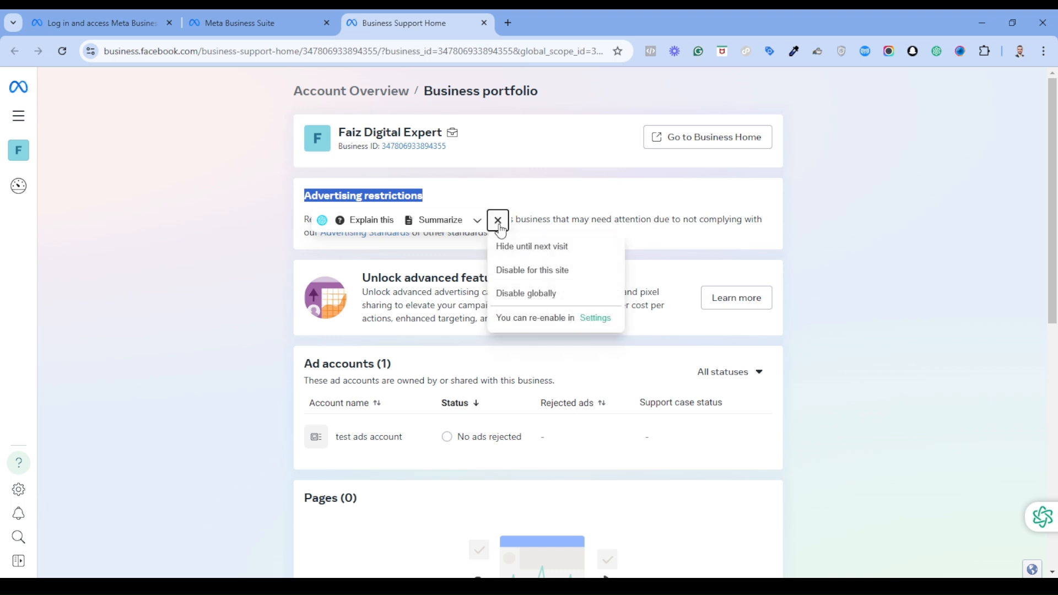
left_click(527, 244)
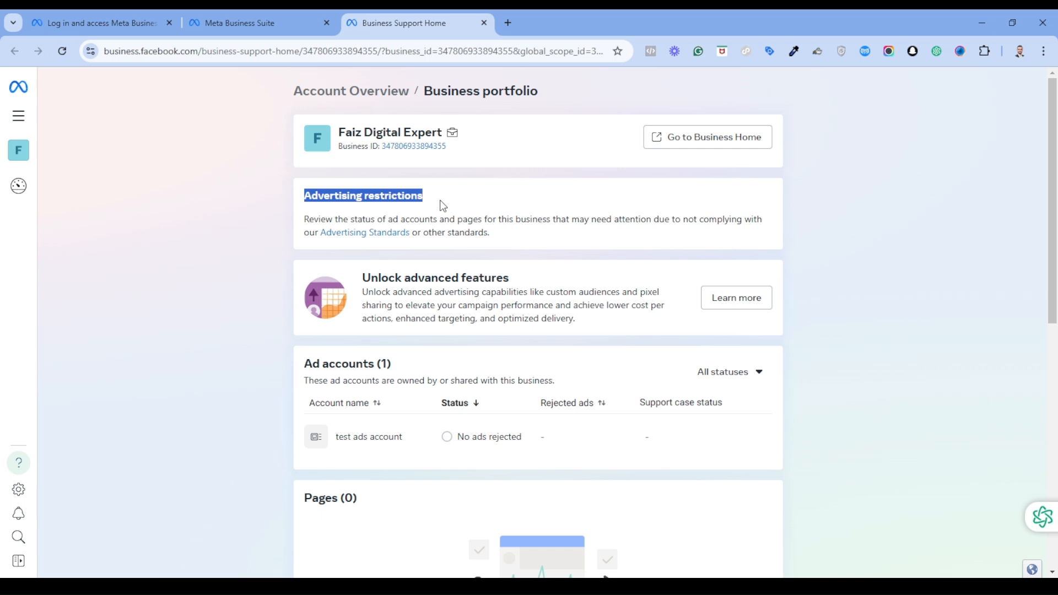
scroll(443, 206, "down", 1)
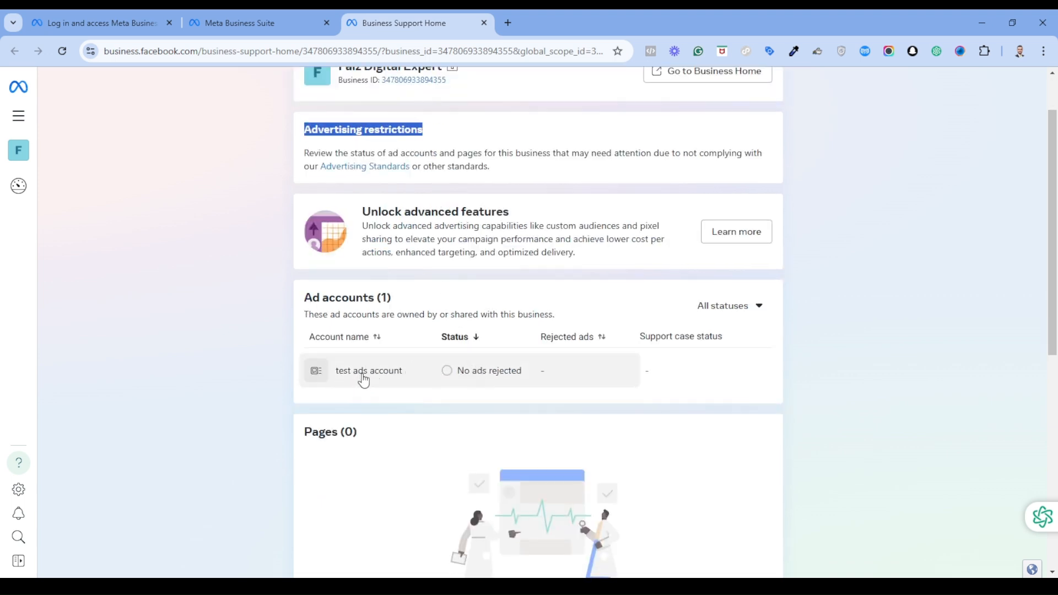
Step: Review the Pages, WhatsApp accounts and satisfaction survey sections of Business Support Home, and clear the highlight from the Advertising restrictions heading
scroll(580, 251, "down", 3)
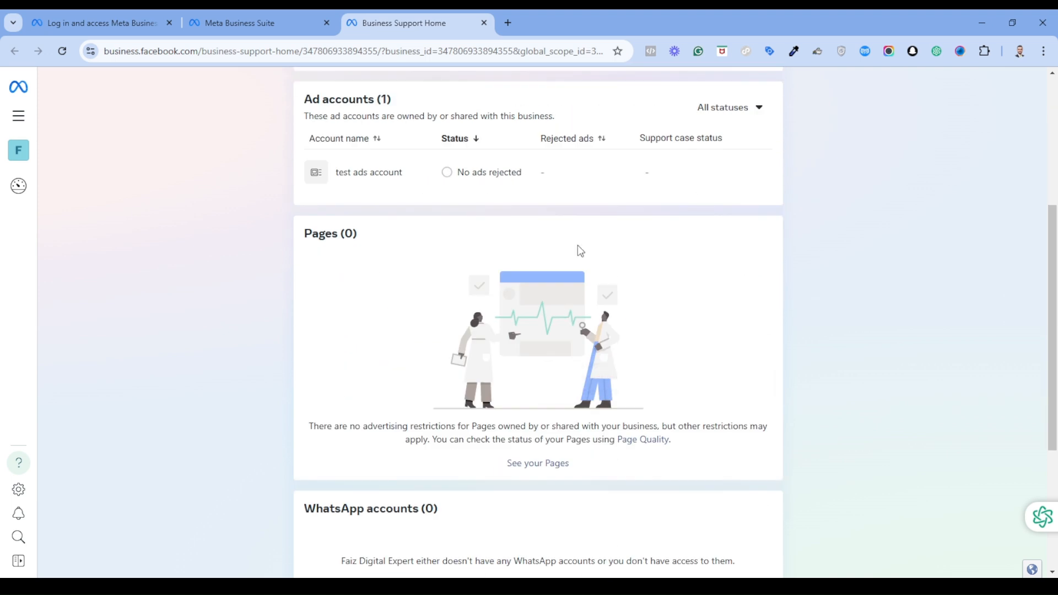
scroll(580, 251, "down", 2)
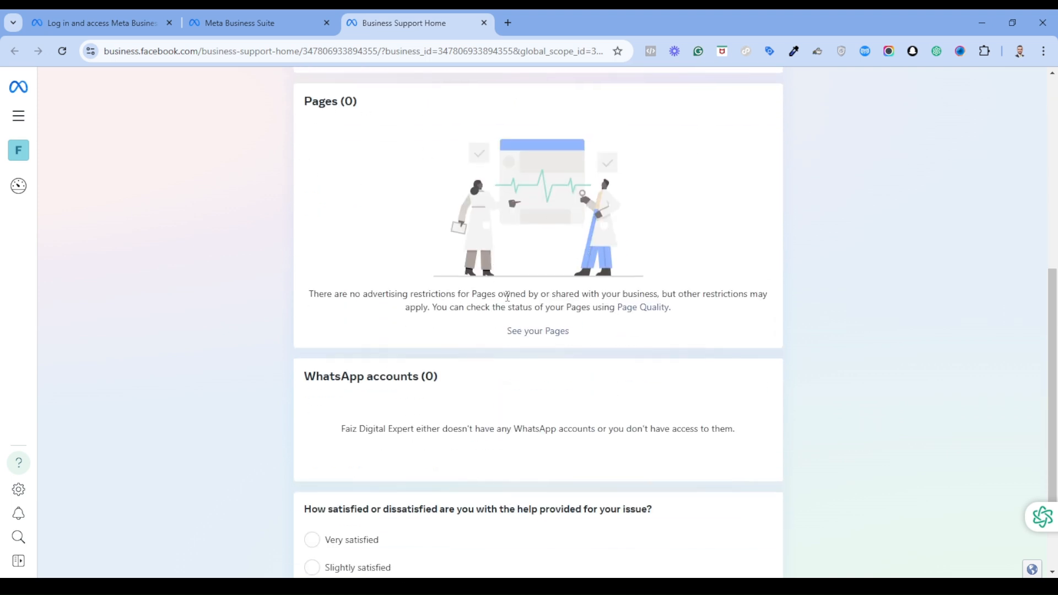
scroll(560, 236, "up", 1)
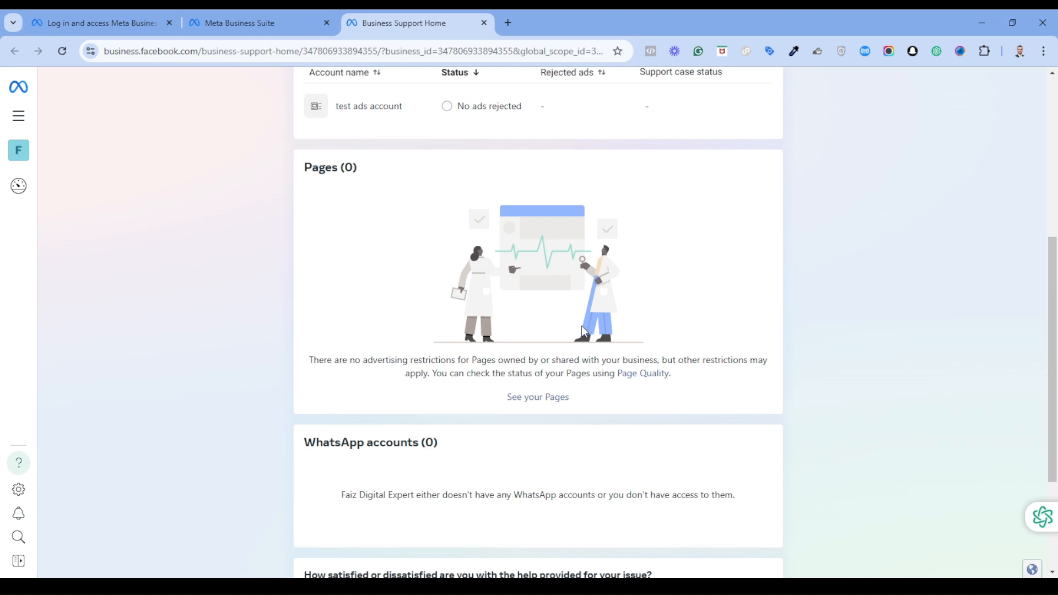
scroll(585, 331, "down", 1)
scroll(645, 439, "down", 2)
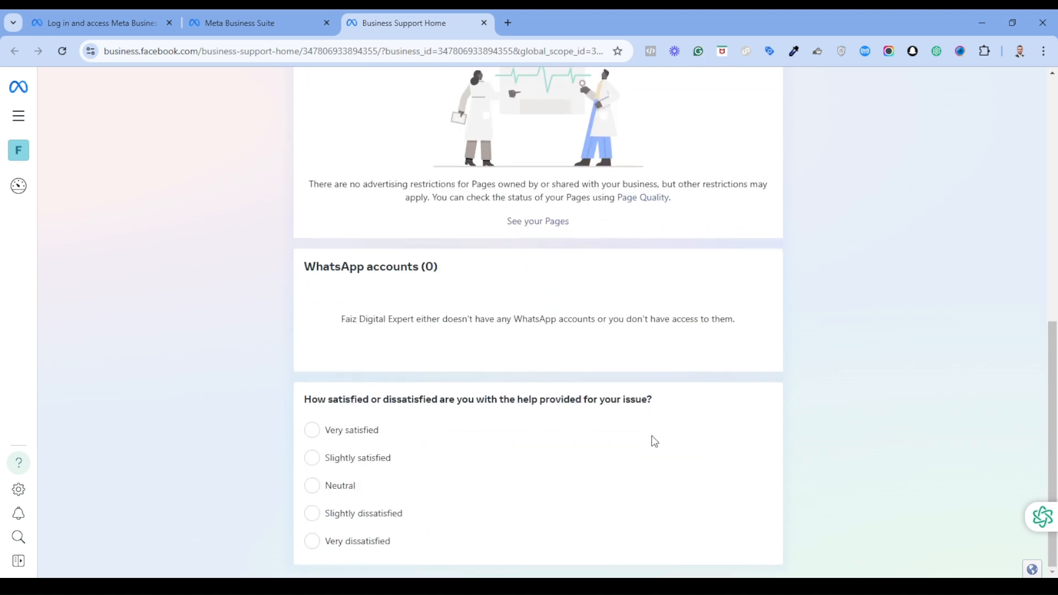
scroll(645, 284, "up", 7)
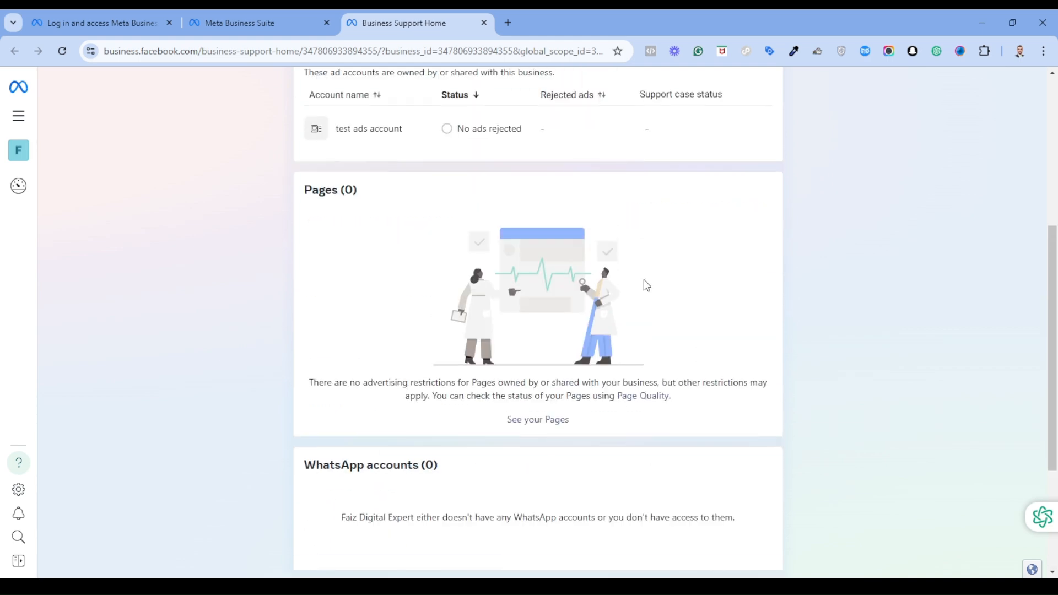
scroll(666, 309, "up", 1)
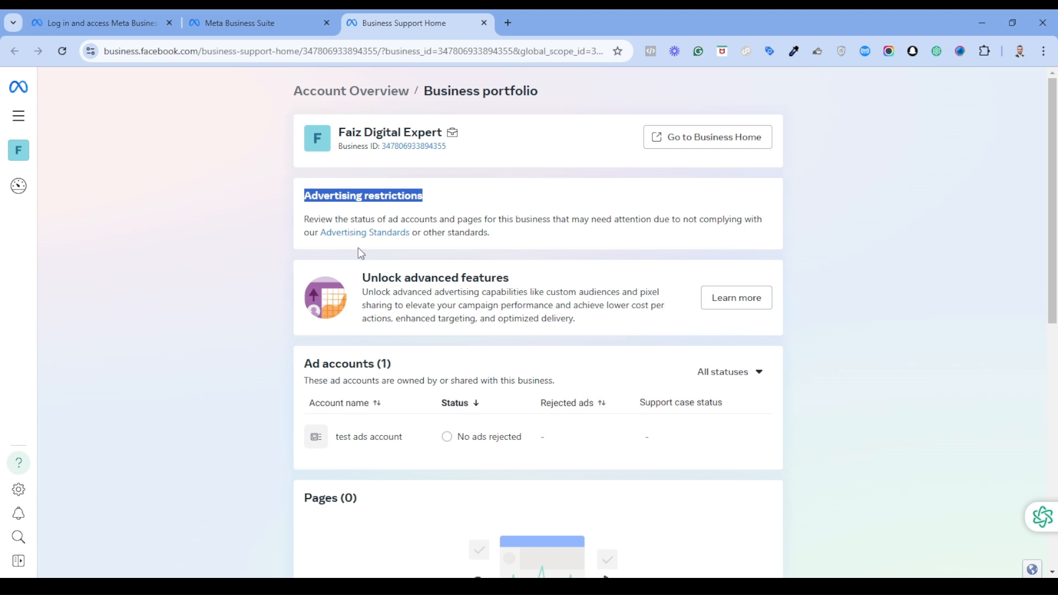
left_click(303, 164)
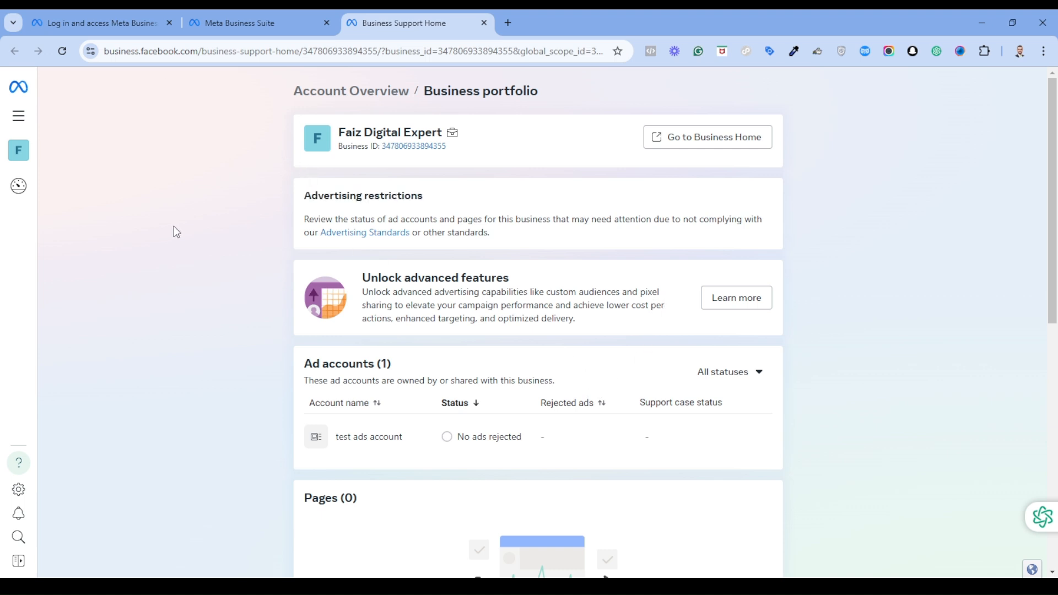
Step: Look through the Manage, Advertise and Analyze and report groups in the list of all tools, and open Events Manager
left_click(262, 21)
left_click(408, 23)
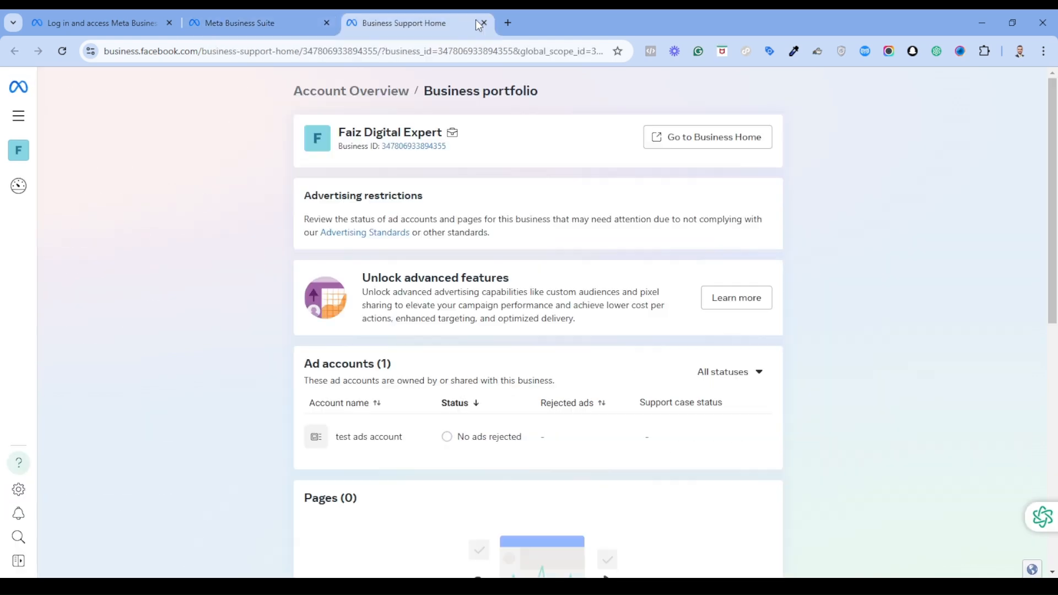
left_click(19, 116)
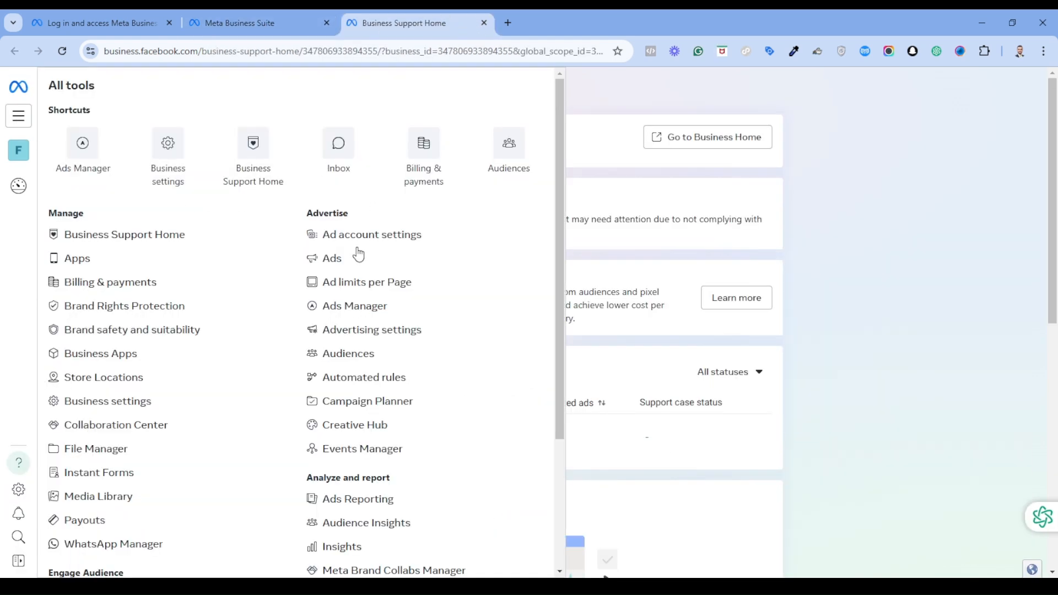
scroll(353, 344, "down", 3)
scroll(342, 364, "up", 2)
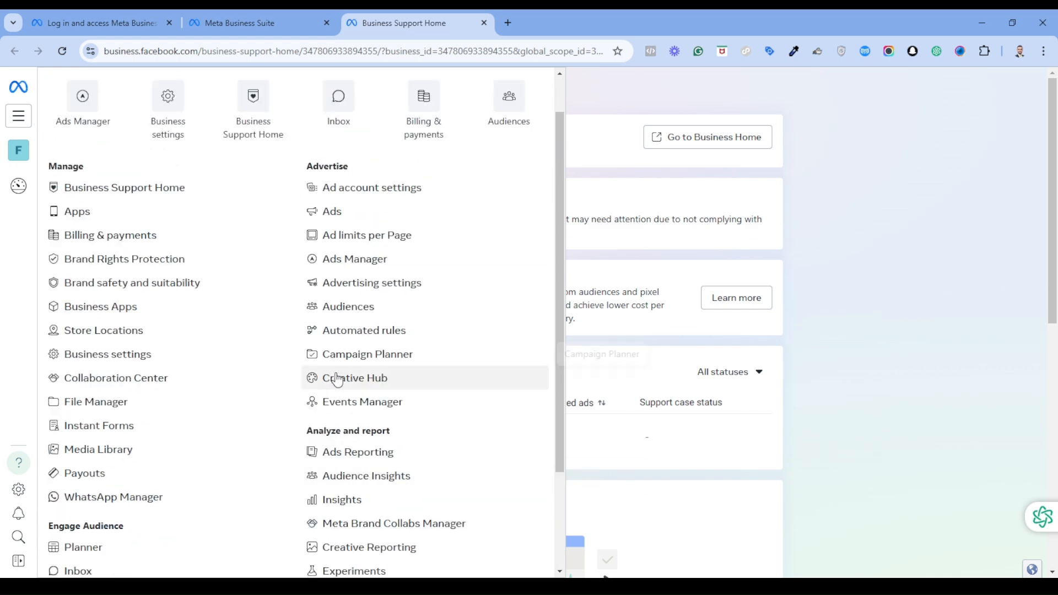
scroll(367, 364, "down", 1)
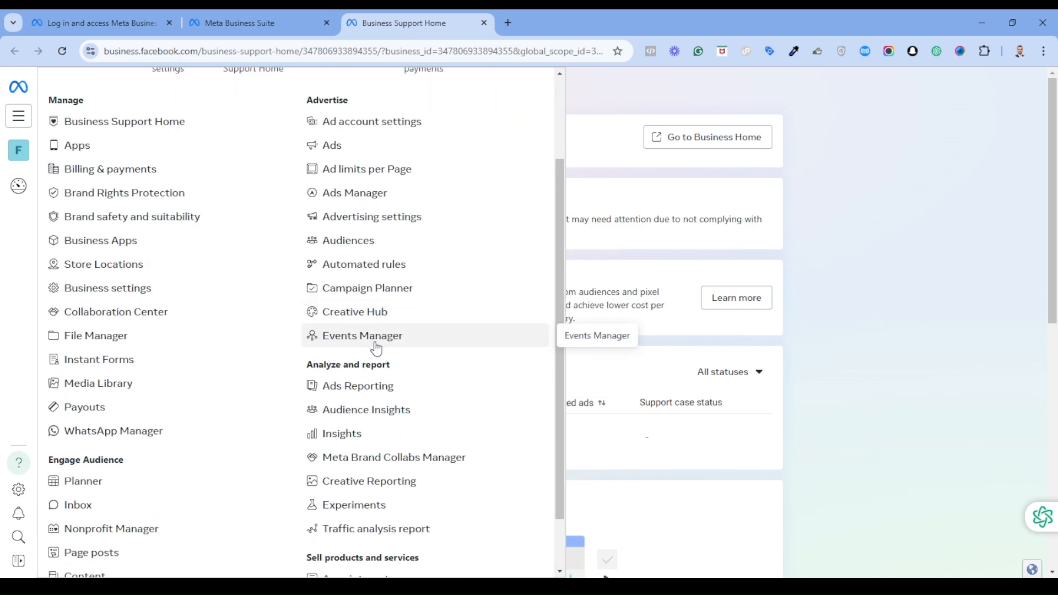
left_click(368, 346)
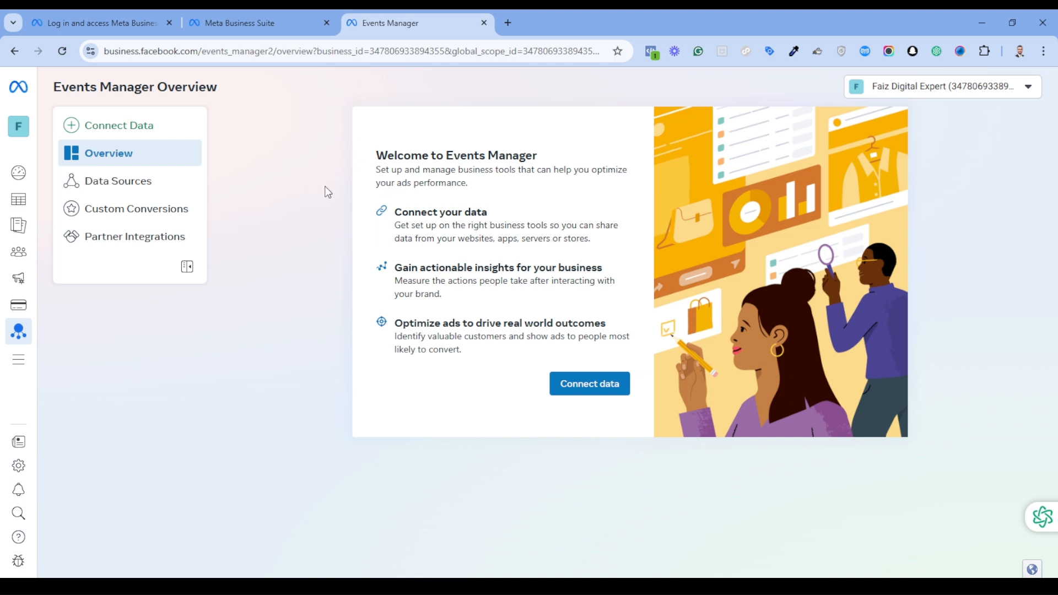
Step: View the Data Sources page of Events Manager, and return to the business portfolio settings in Meta Business Suite
left_click(129, 191)
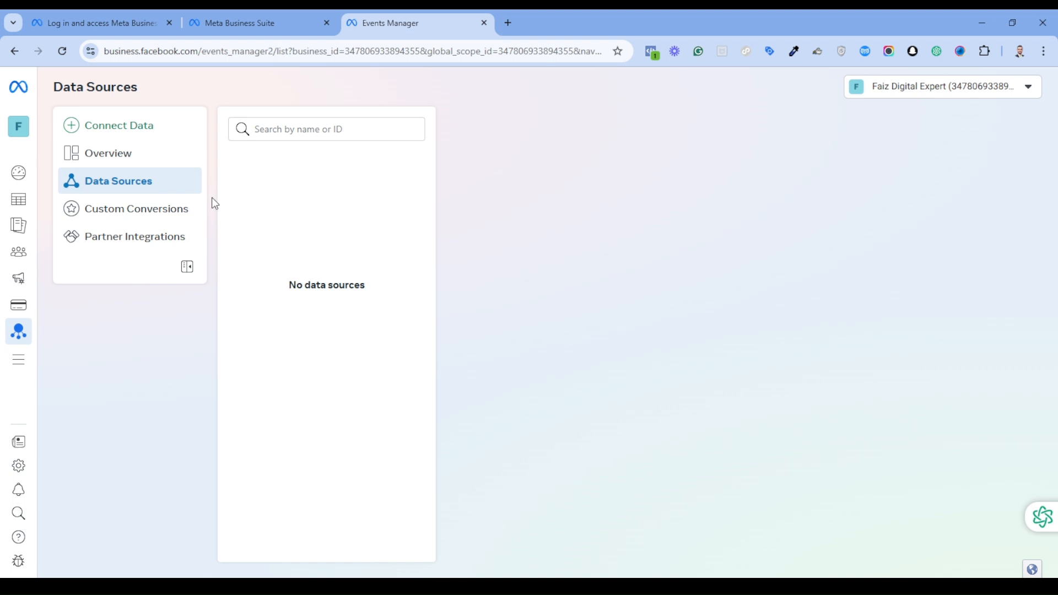
left_click(276, 24)
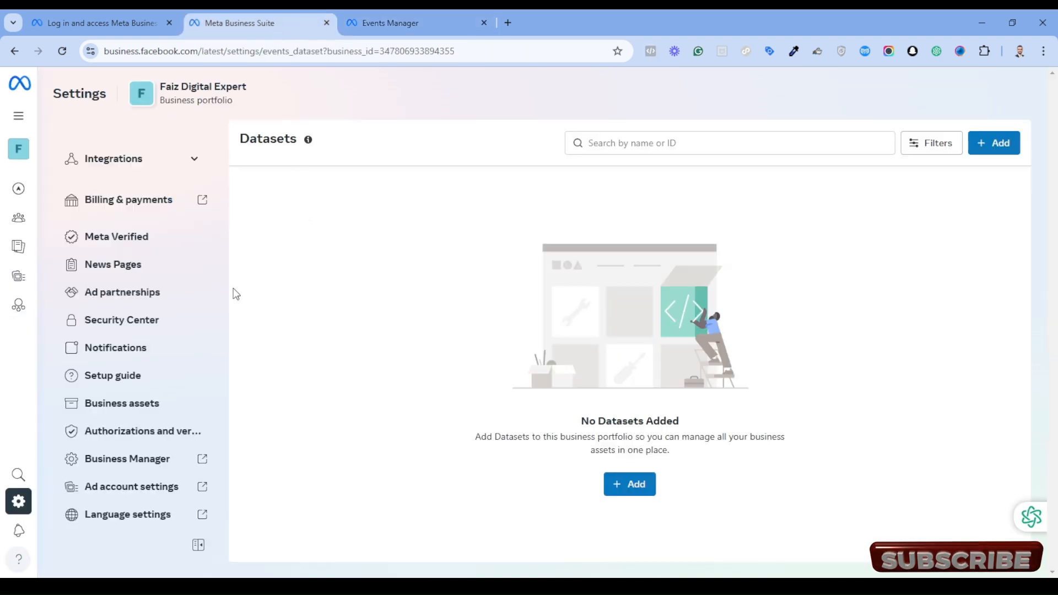